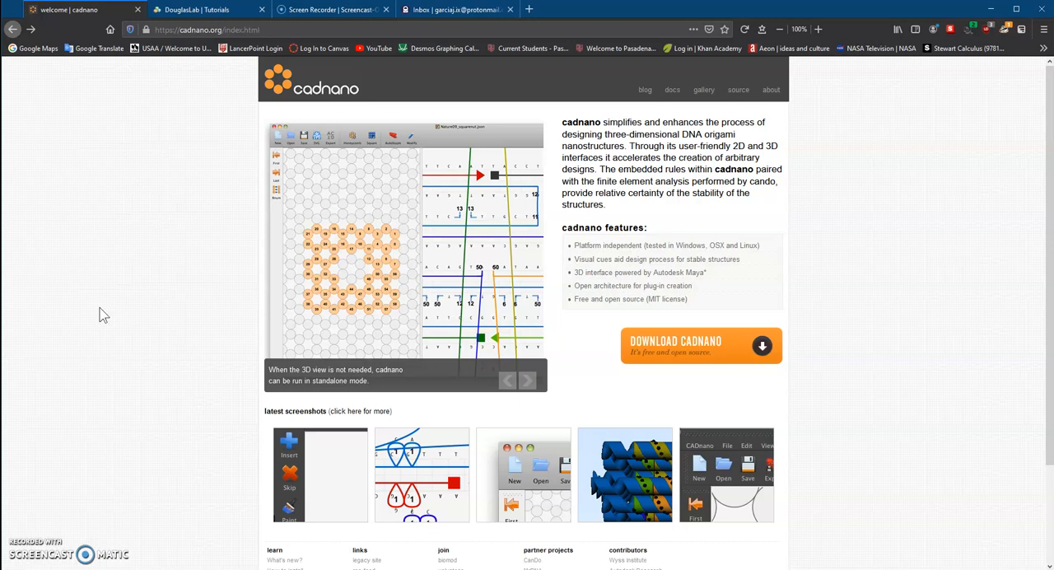
Step: Go to the cadnano download page and choose the Windows installer instructions
click(102, 305)
click(107, 290)
click(110, 286)
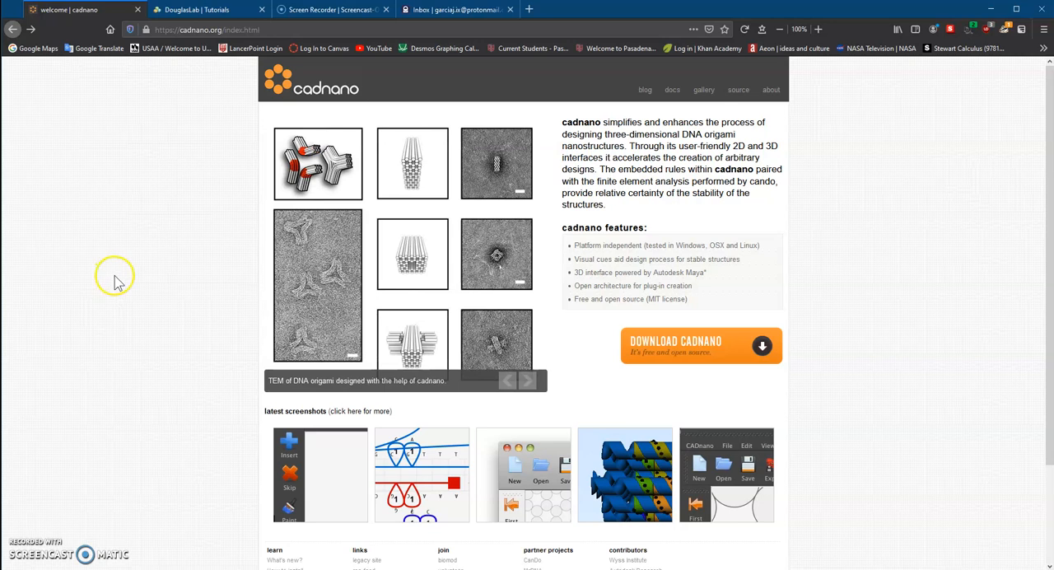
click(668, 364)
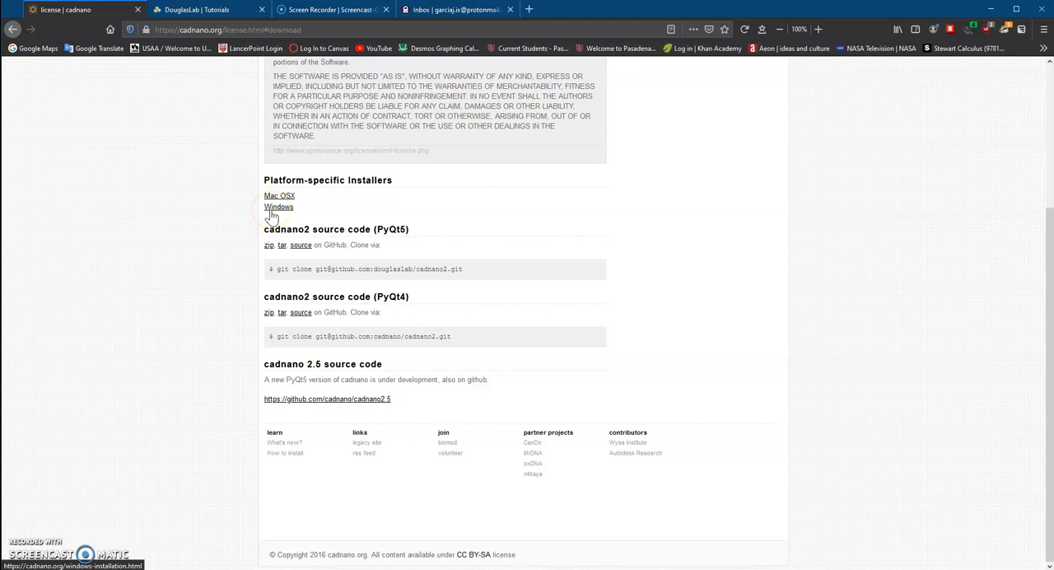
click(272, 207)
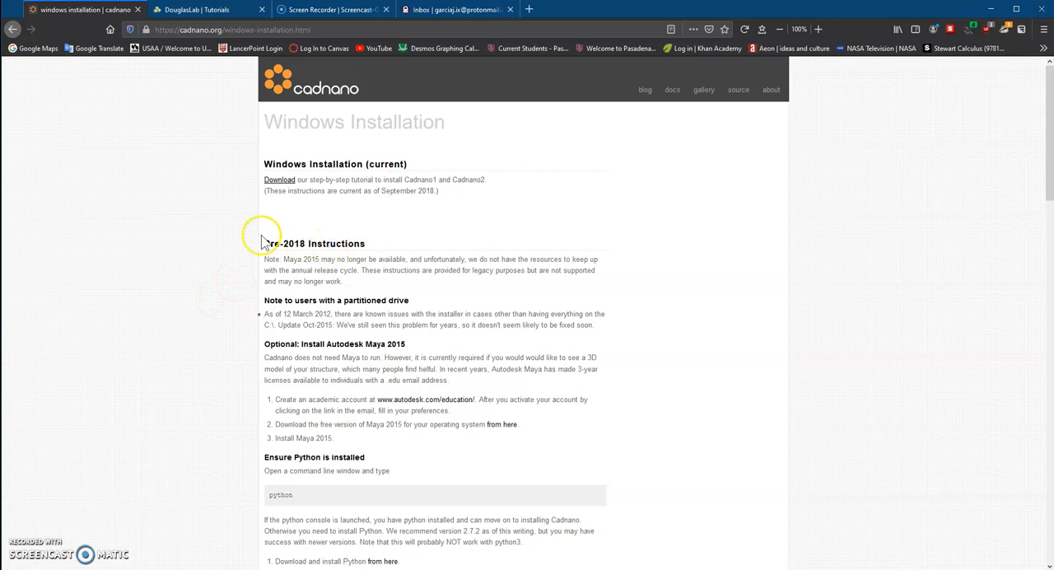
scroll(247, 235, down, 1)
scroll(247, 236, down, 3)
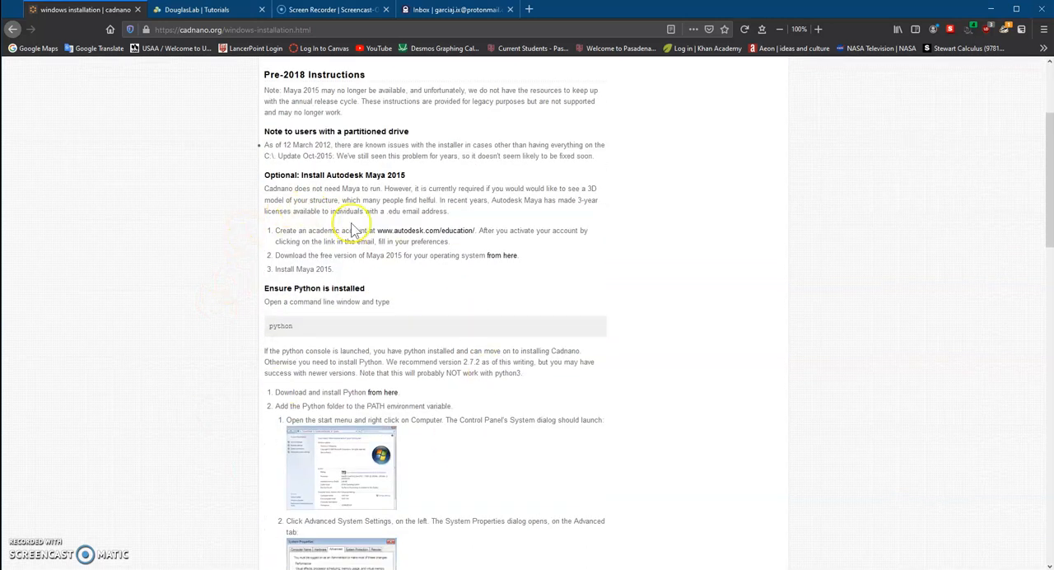
scroll(310, 210, up, 4)
scroll(310, 209, up, 1)
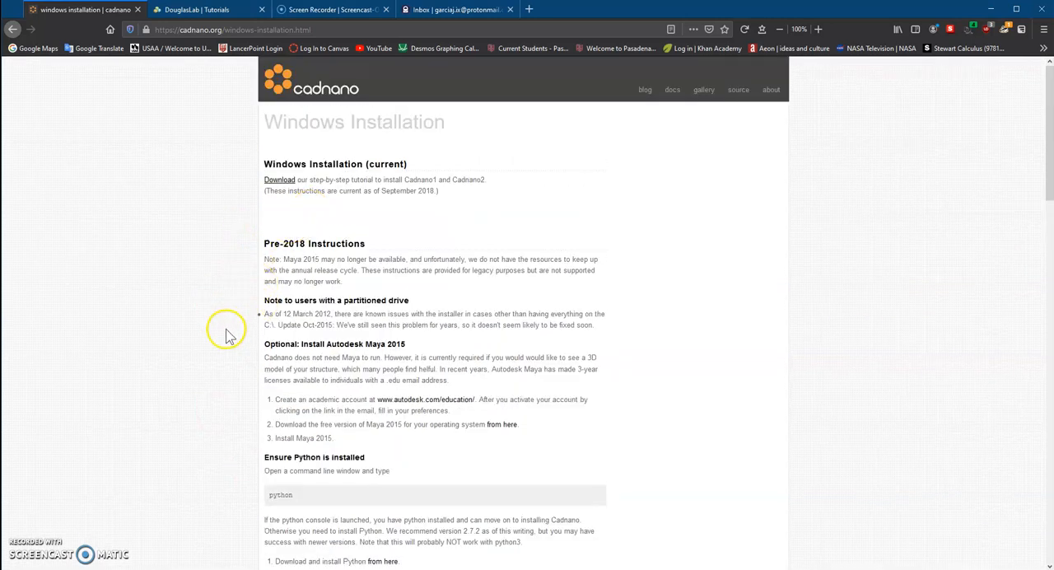
scroll(247, 247, down, 5)
scroll(247, 247, down, 5)
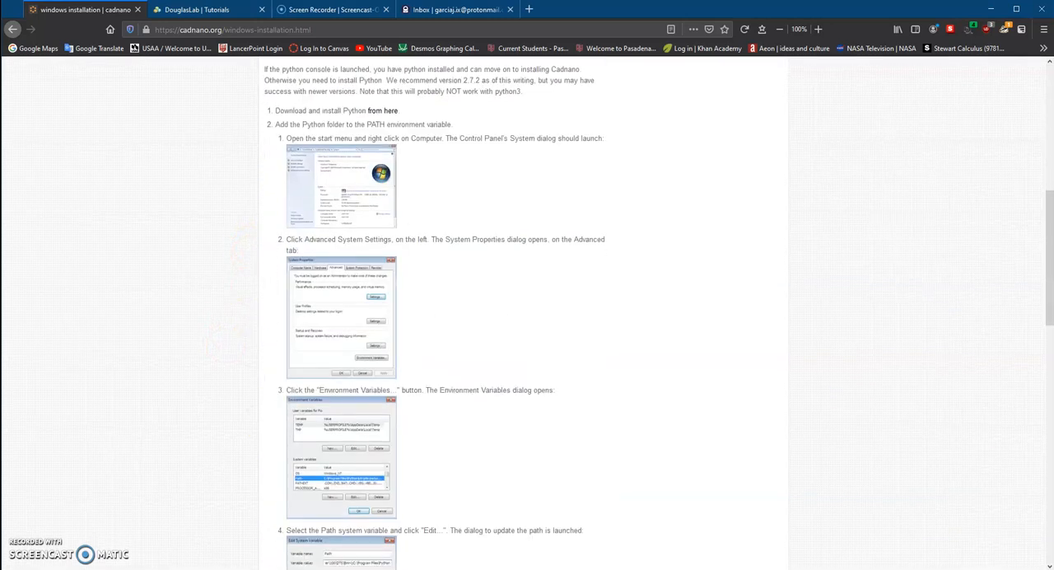
scroll(424, 361, down, 3)
scroll(425, 360, down, 2)
scroll(424, 361, up, 5)
scroll(420, 354, up, 5)
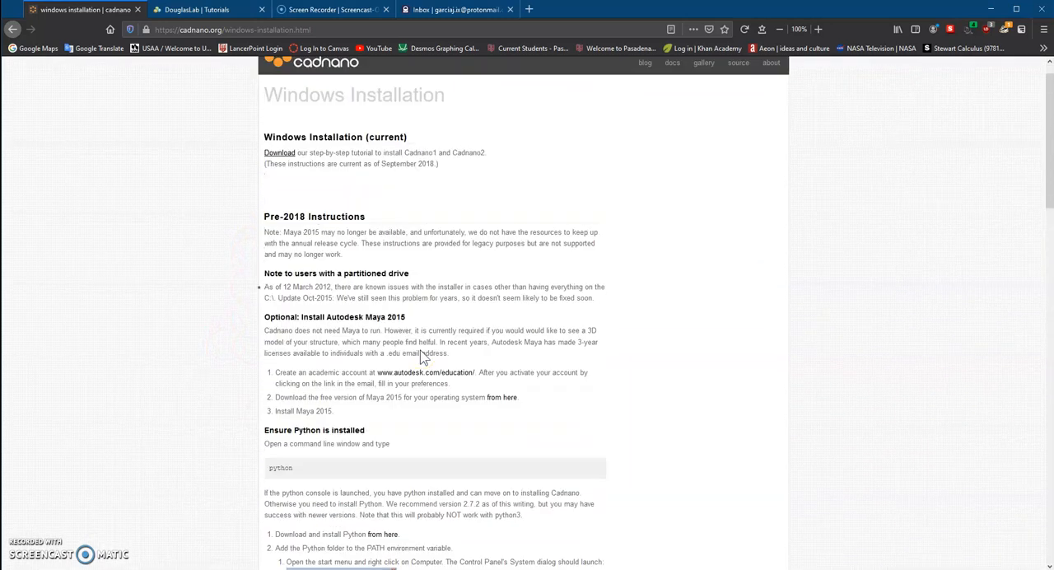
scroll(415, 352, up, 3)
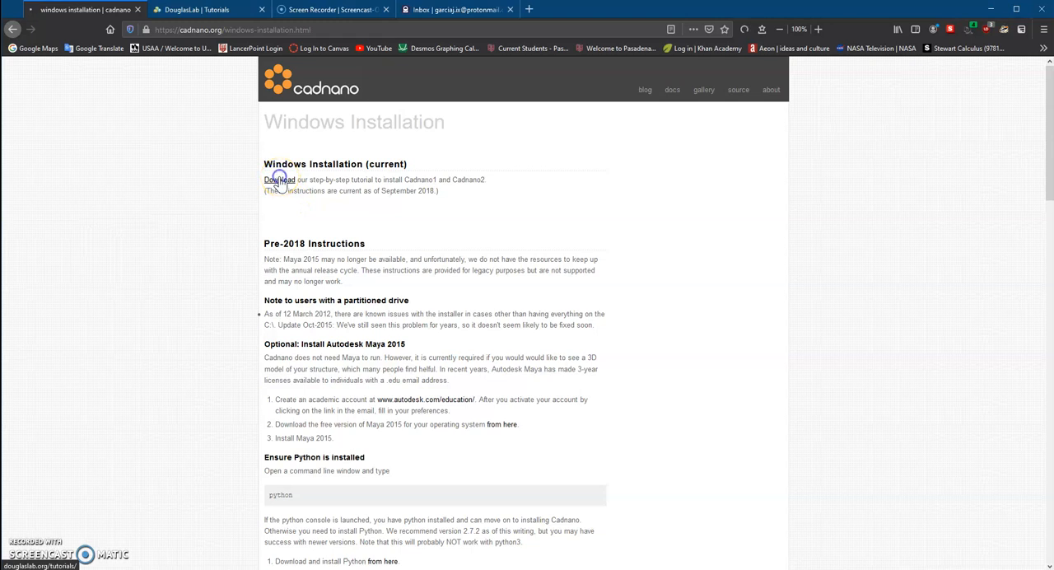
Step: Follow the Download link to the step-by-step Windows installation tutorial
click(279, 179)
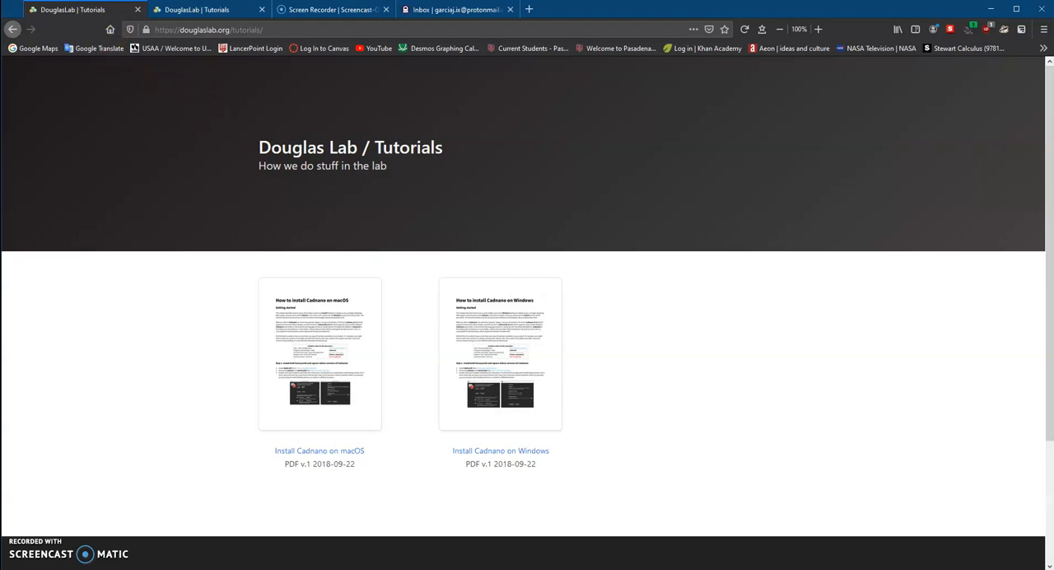
Step: Switch to cadnano, view About cadnano, dismiss it and return to the File menu
key(alt+Tab)
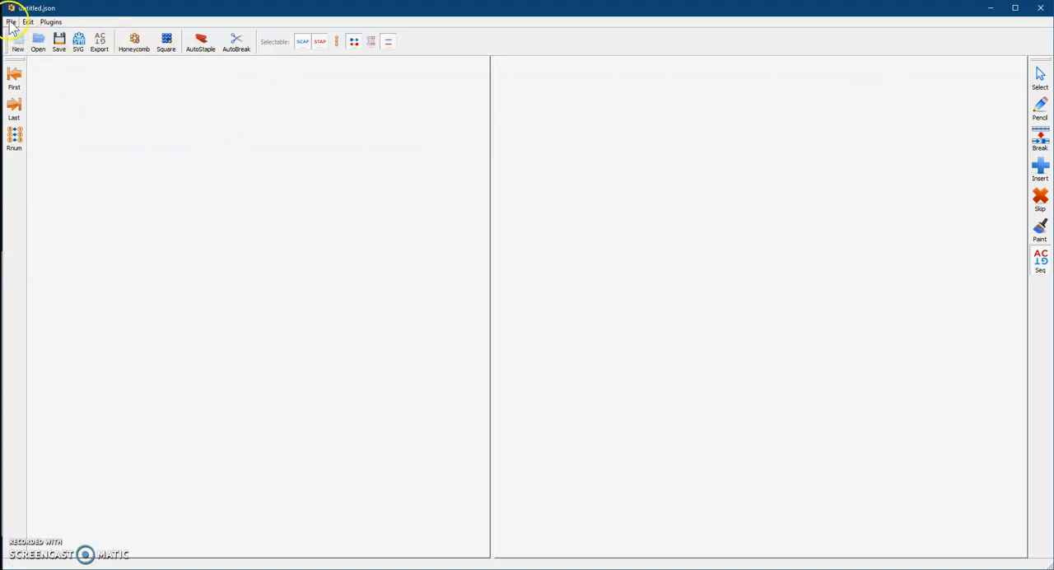
click(12, 22)
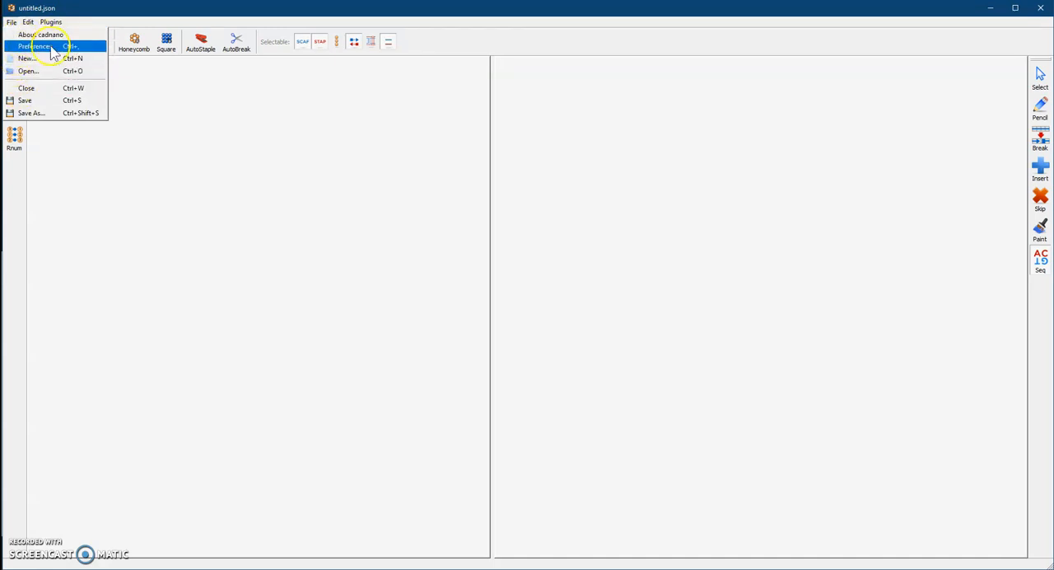
click(41, 34)
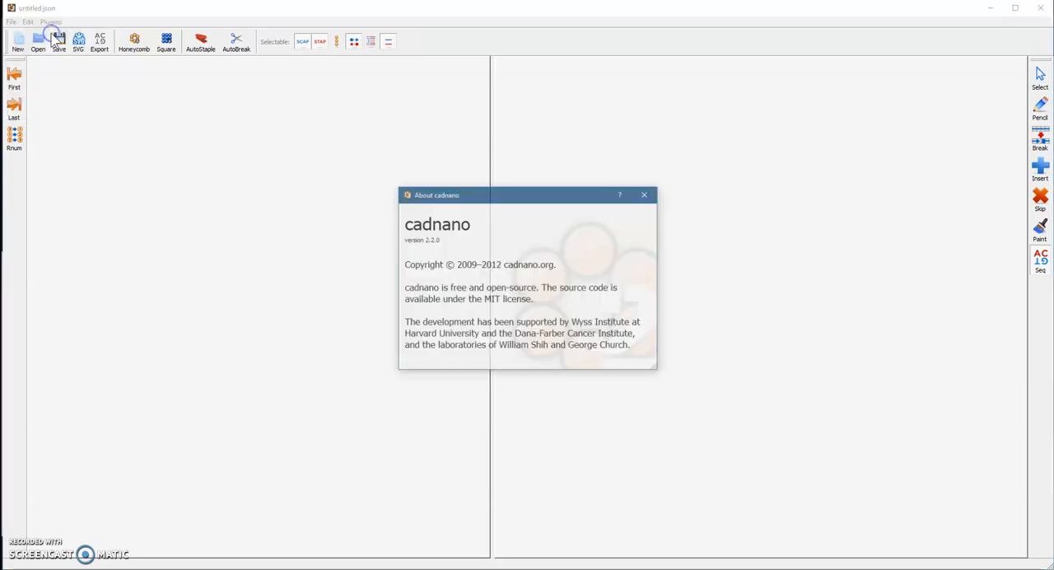
click(646, 194)
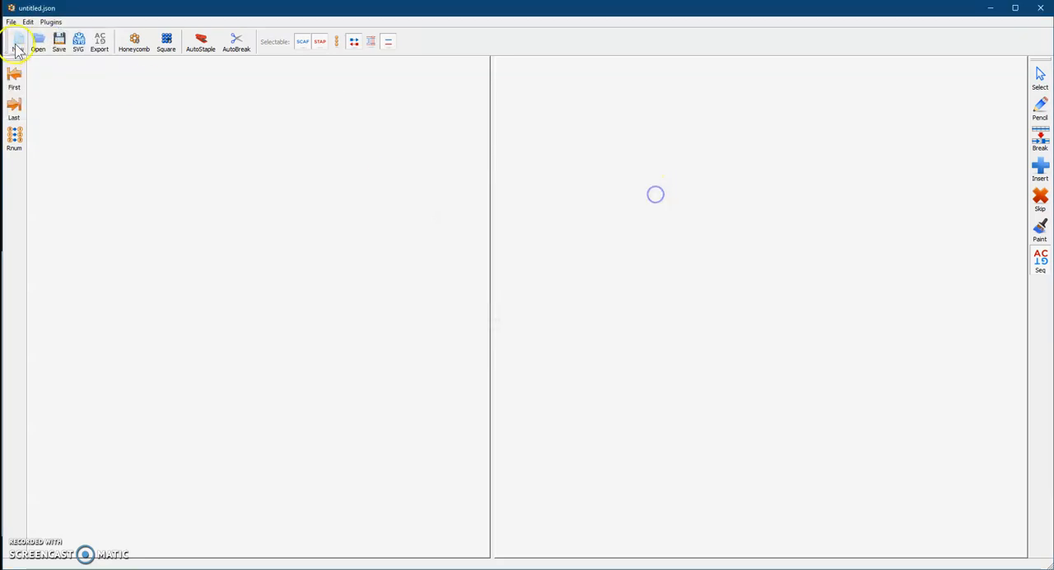
click(11, 22)
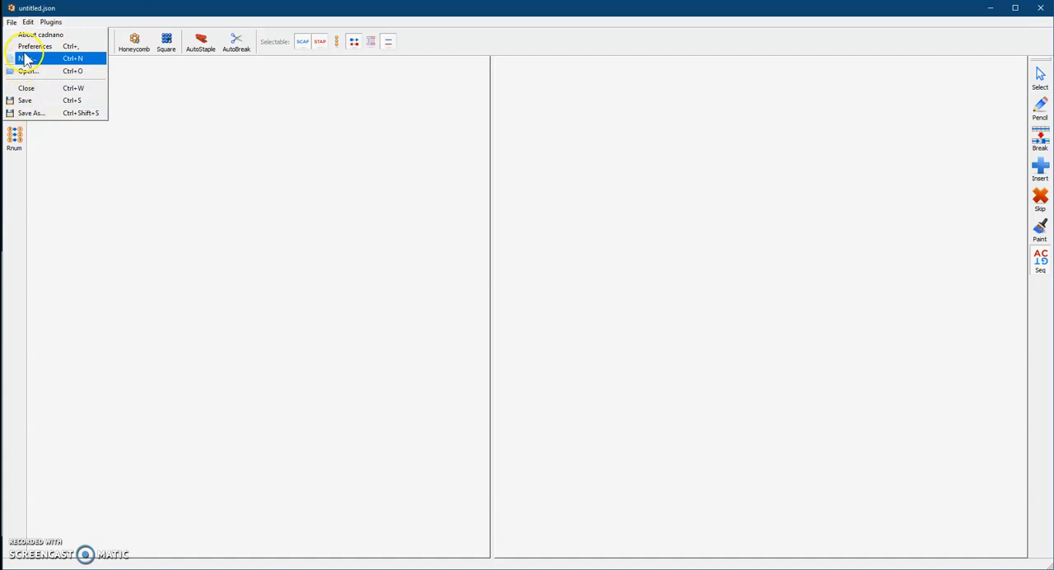
Step: In Preferences, check the startup Default tool choices and keep the current one
click(34, 47)
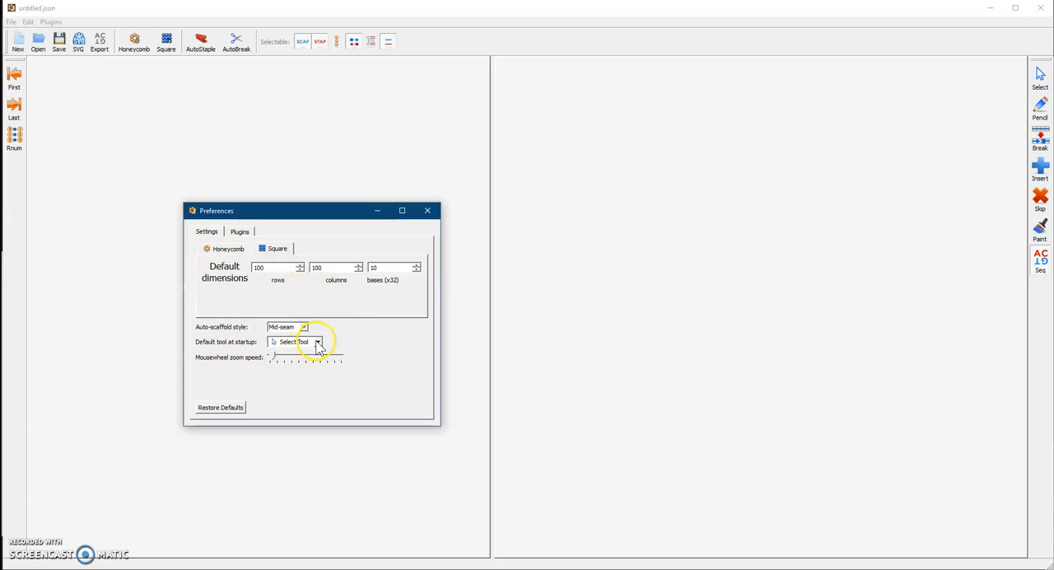
click(317, 342)
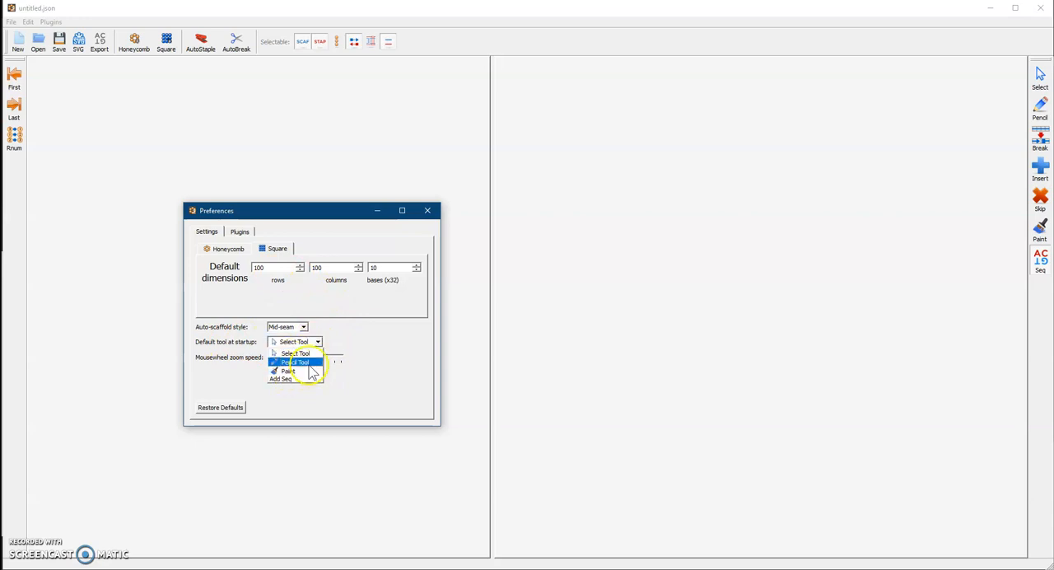
click(302, 354)
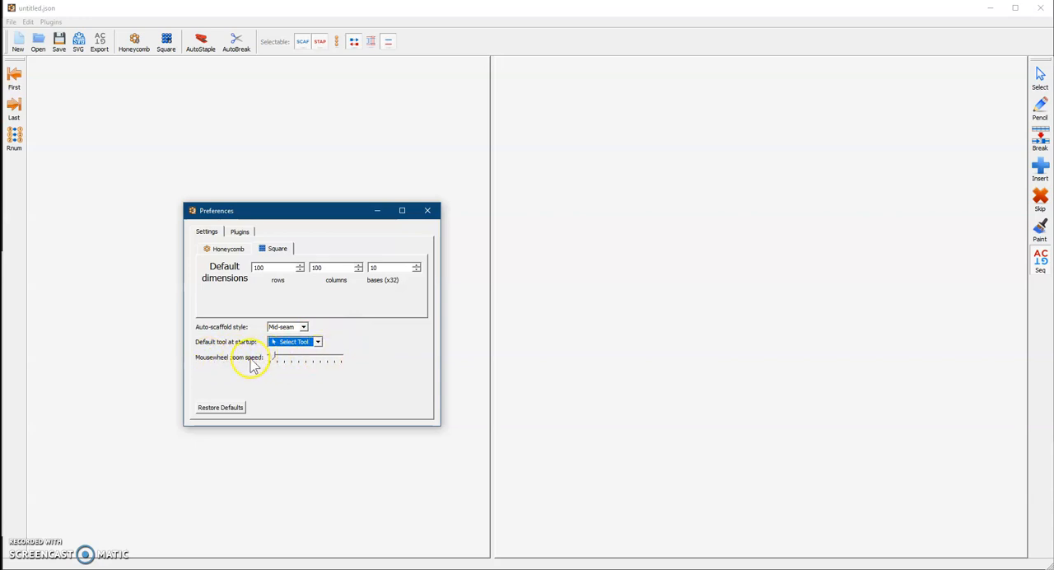
Step: Review the Honeycomb/Square dimensions and Plugins list, return to Settings and close Preferences
click(228, 249)
click(262, 249)
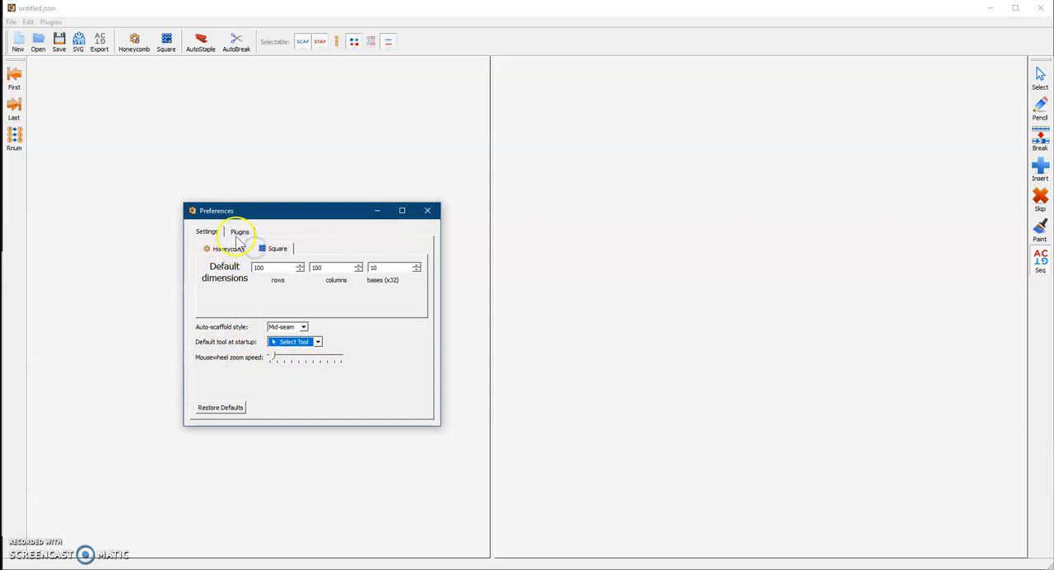
click(239, 231)
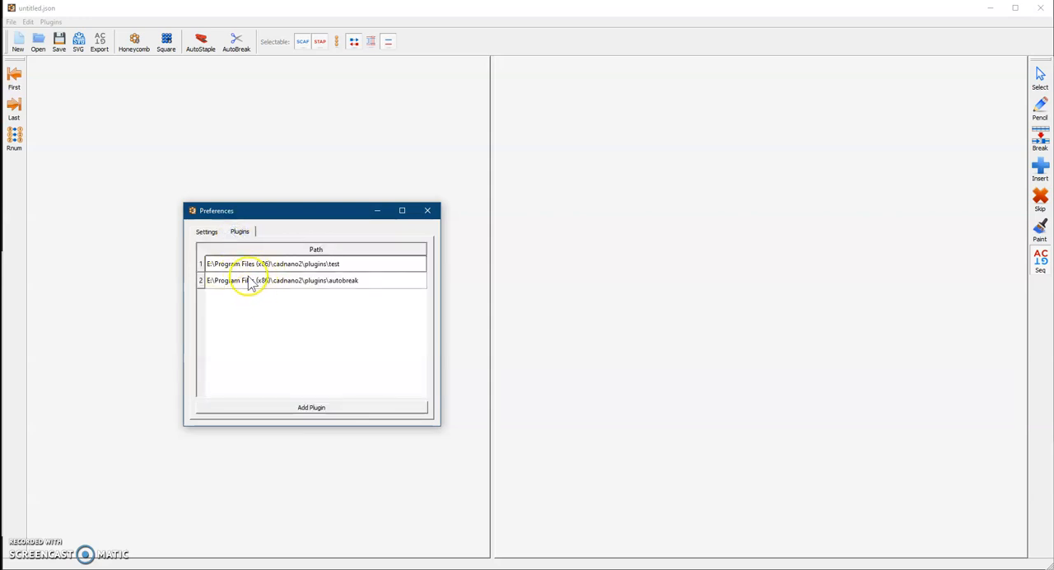
click(208, 232)
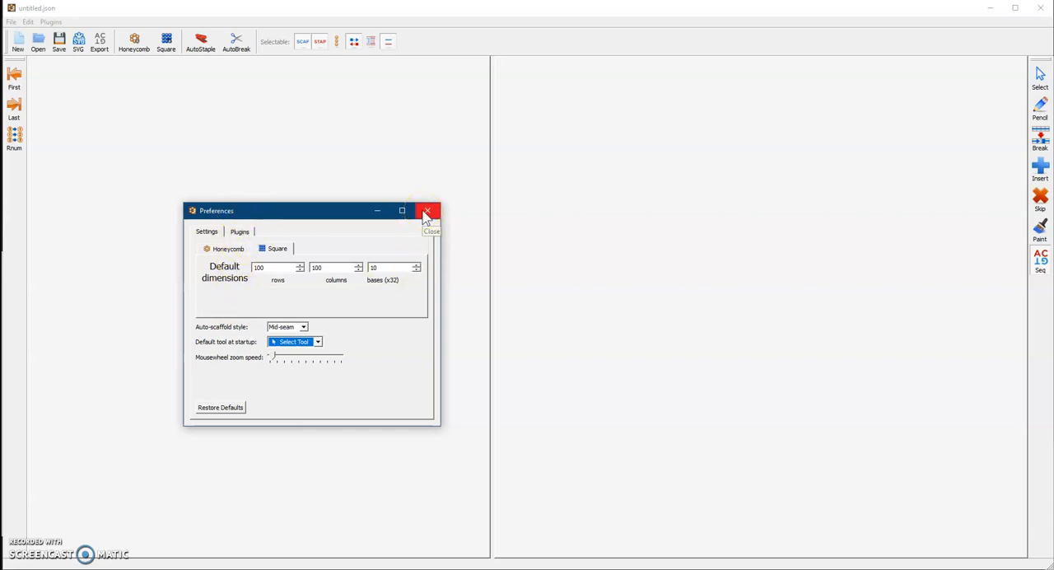
click(426, 213)
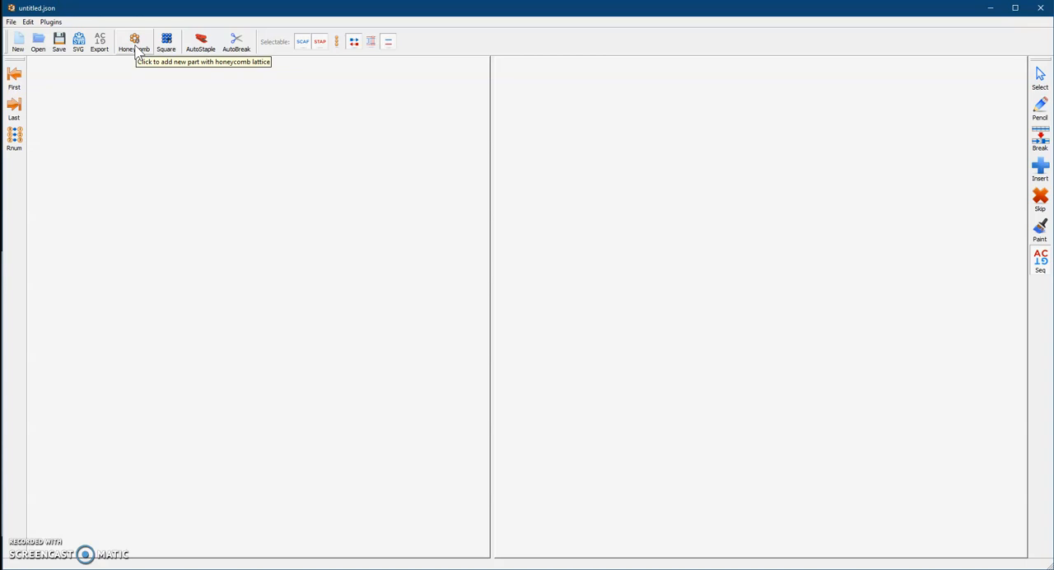
Step: Add a honeycomb part with helices 0-5 in a ring, then undo back to helix 0 alone
click(135, 42)
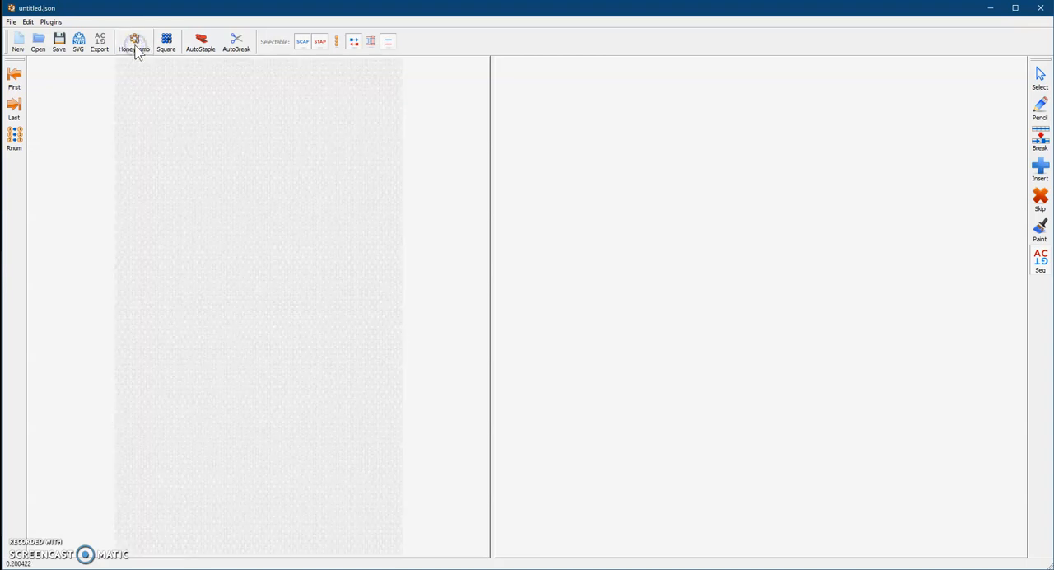
click(258, 191)
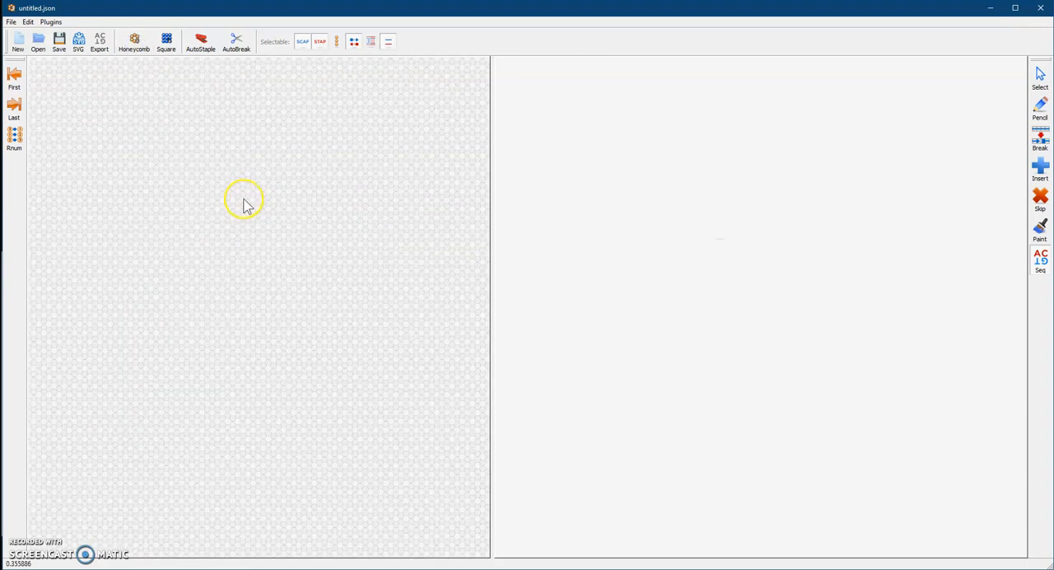
scroll(243, 201, up, 5)
scroll(239, 198, up, 5)
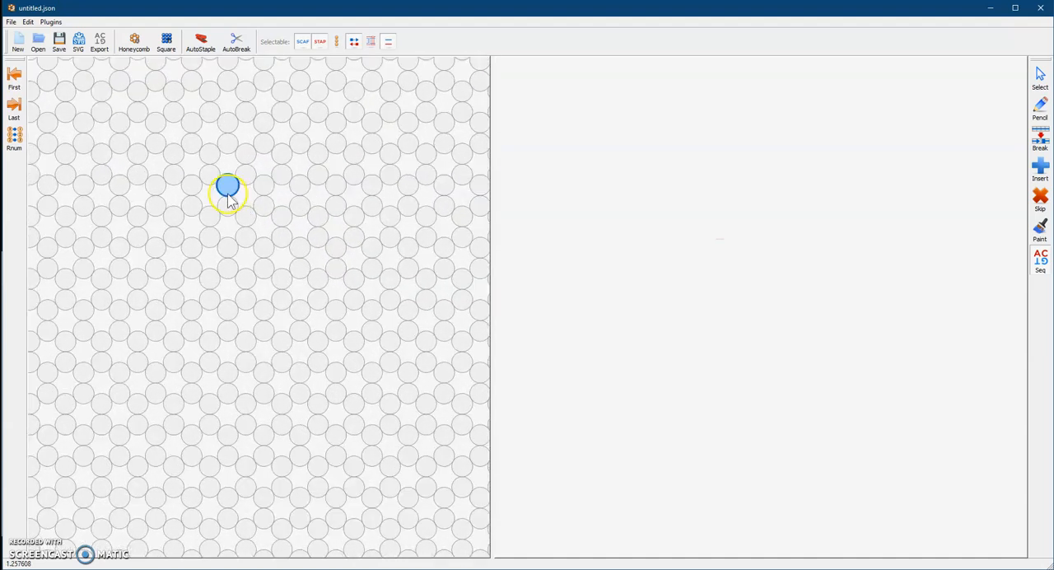
click(210, 174)
click(227, 208)
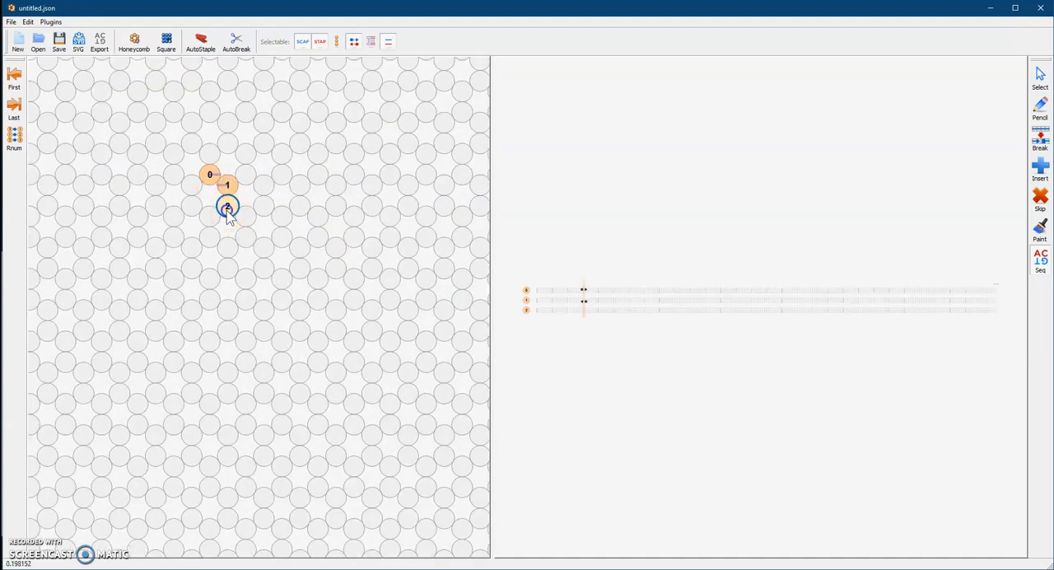
click(209, 217)
click(191, 185)
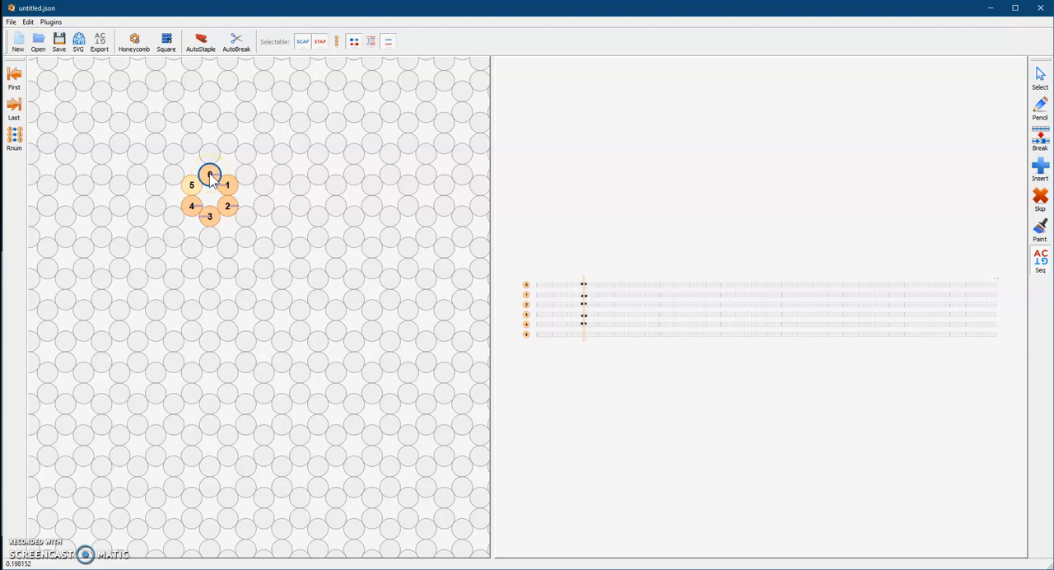
key(ctrl+z)
key(ctrl+z)
key(ctrl+z)
key(ctrl+z)
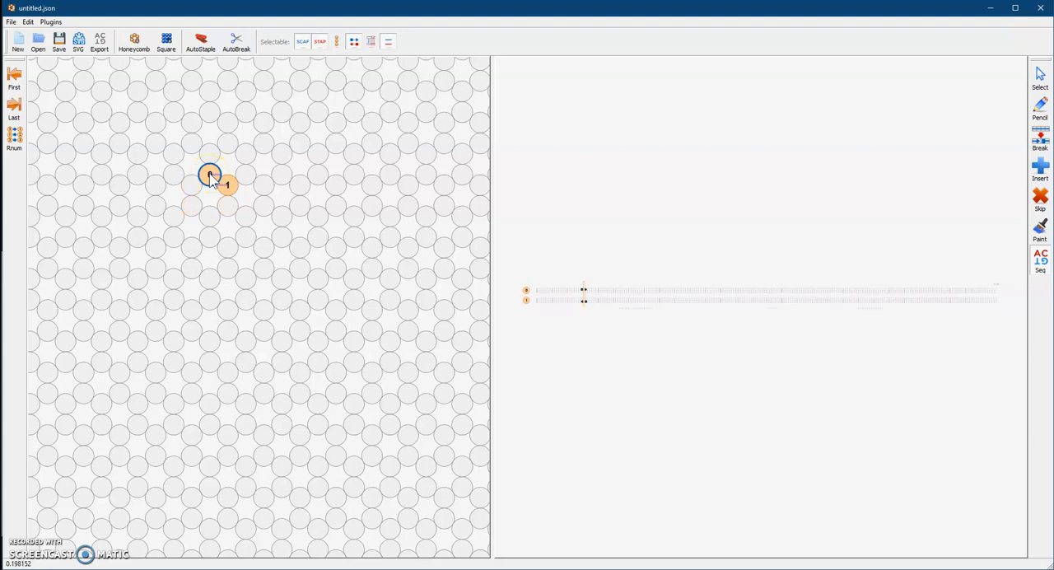
key(ctrl+z)
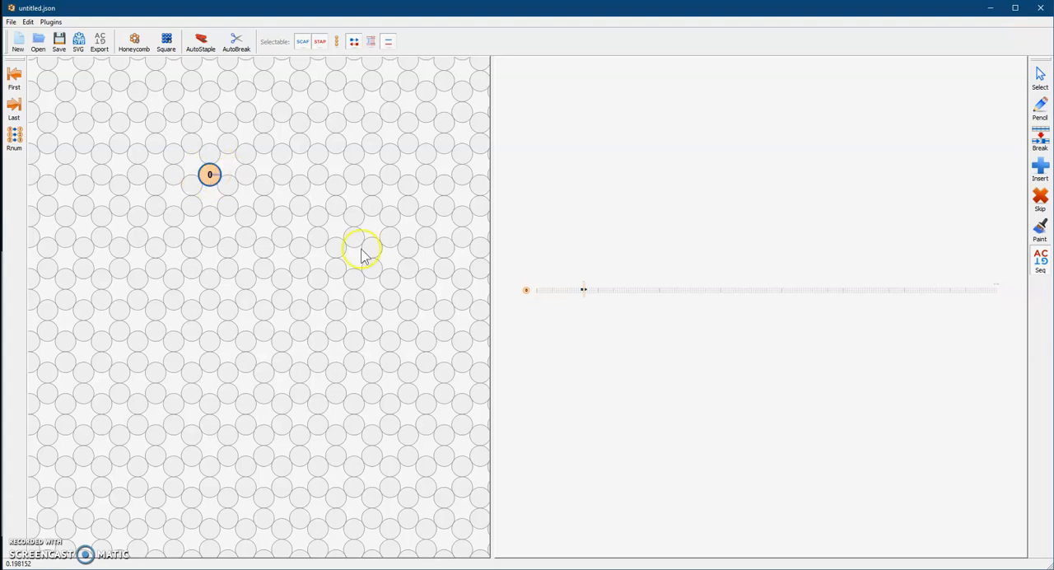
scroll(593, 293, up, 2)
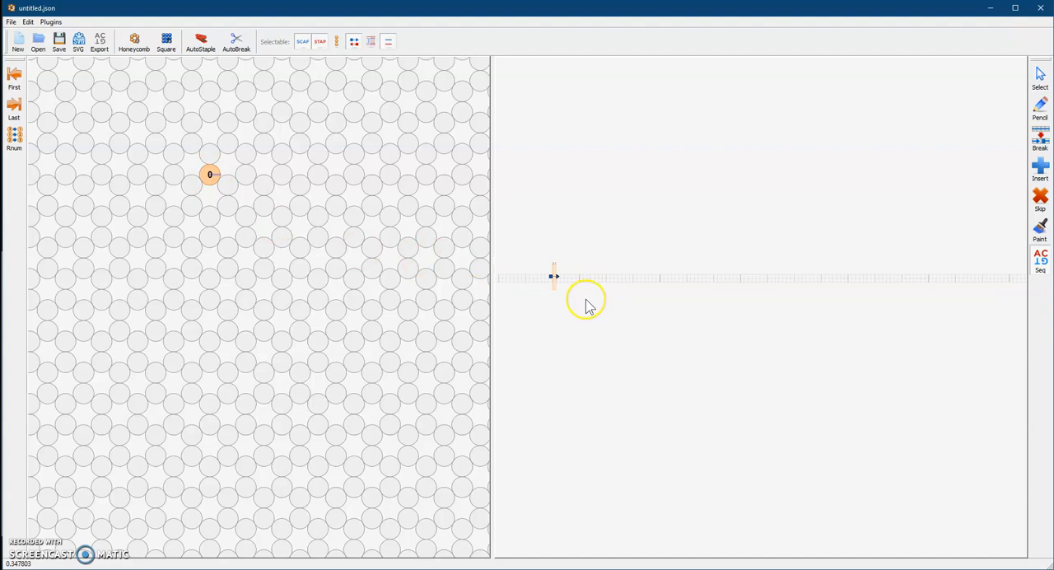
scroll(589, 304, up, 1)
Step: Dismiss the Choose a sequence dialog and drag helix 0's strand end rightward to extend it
click(546, 265)
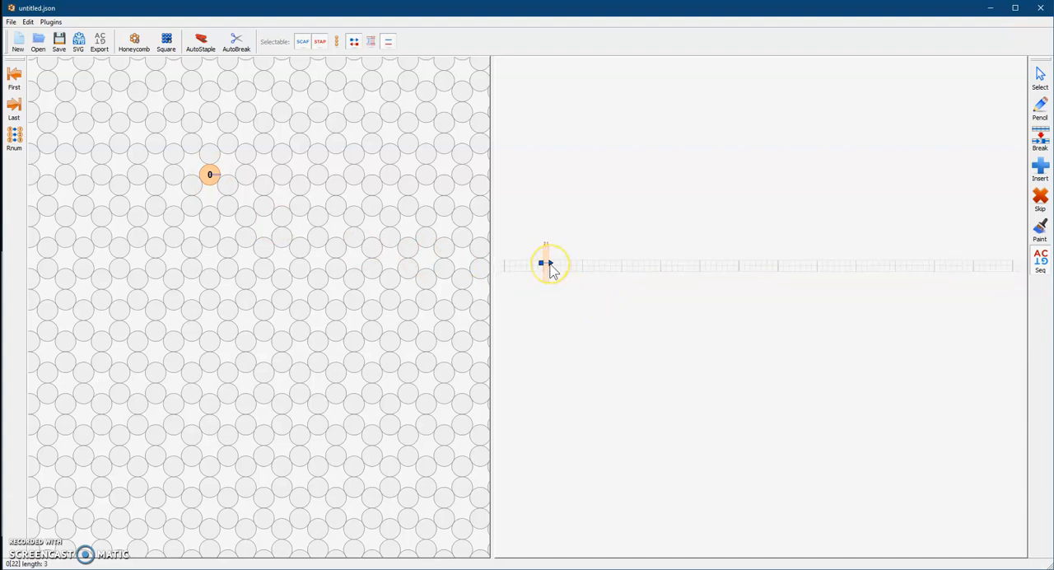
double_click(545, 265)
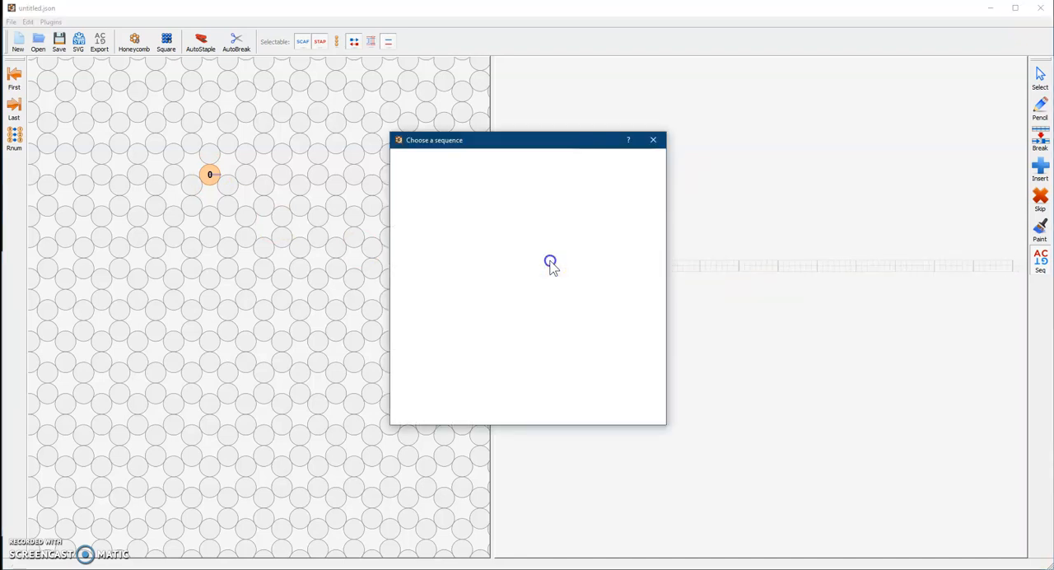
click(653, 140)
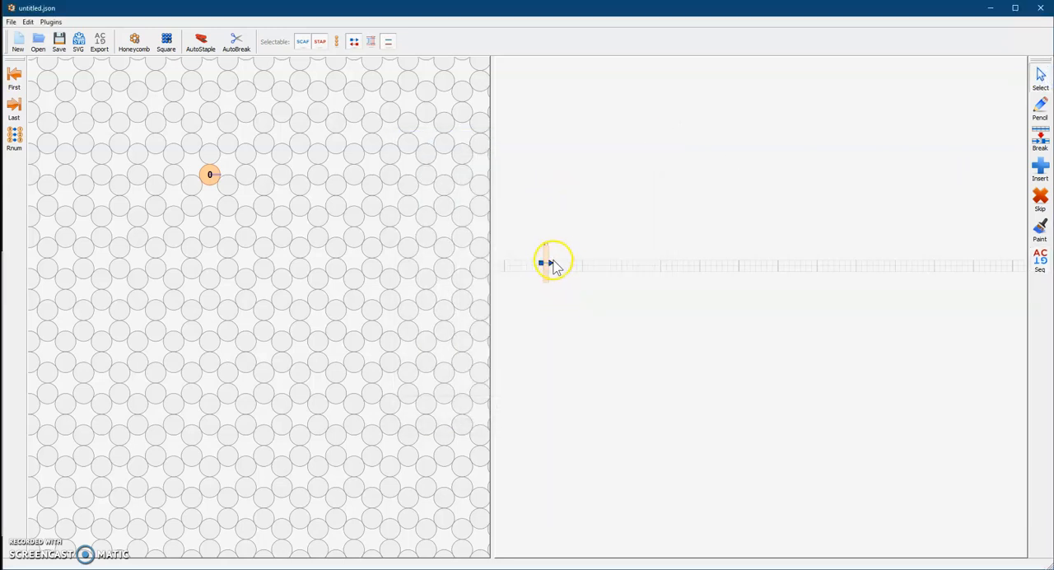
click(550, 265)
drag(550, 264, 684, 264)
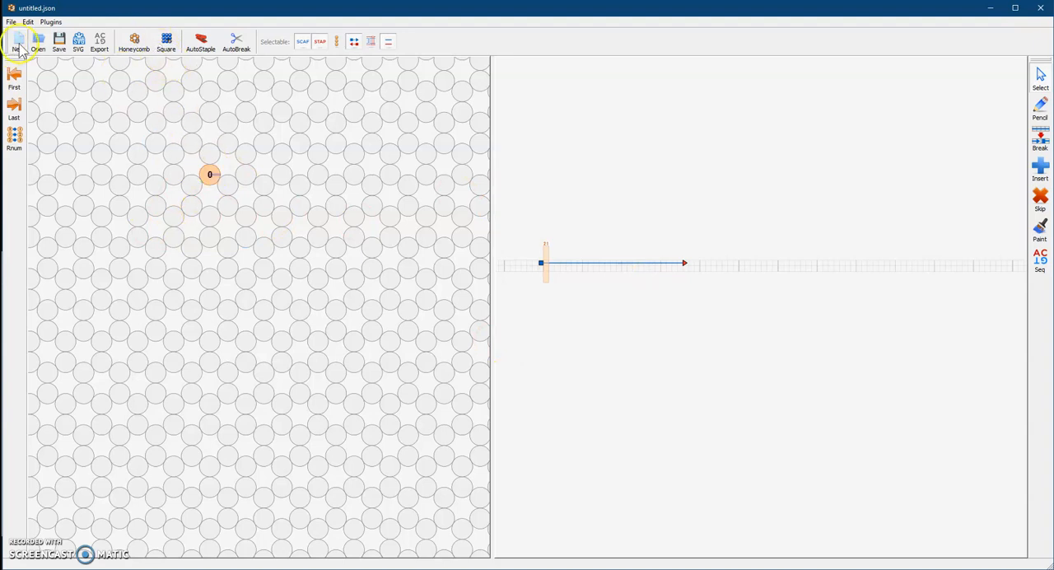
Step: Start a new empty design with a square-lattice part
click(18, 41)
click(166, 41)
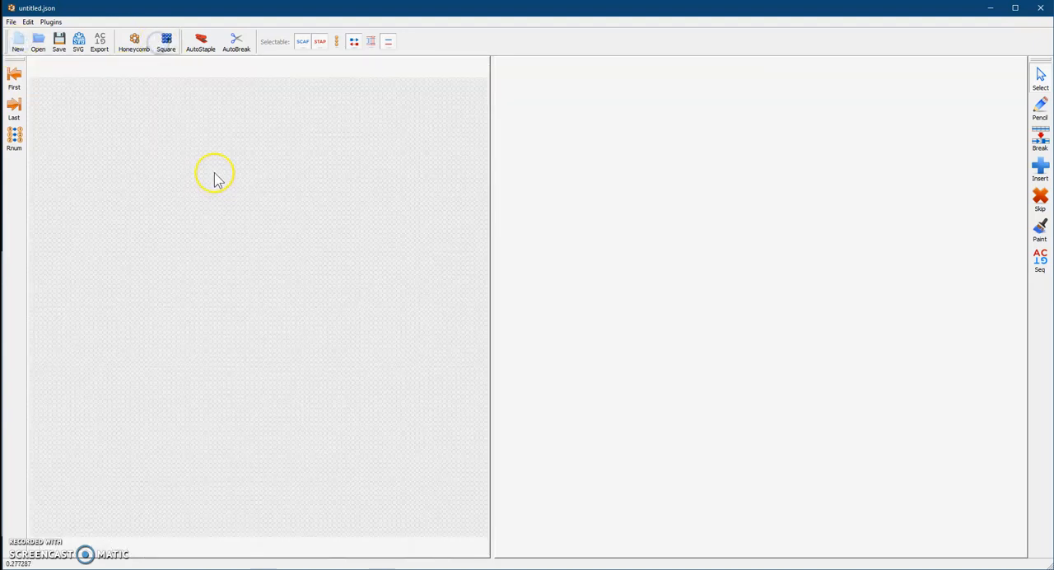
scroll(233, 239, up, 3)
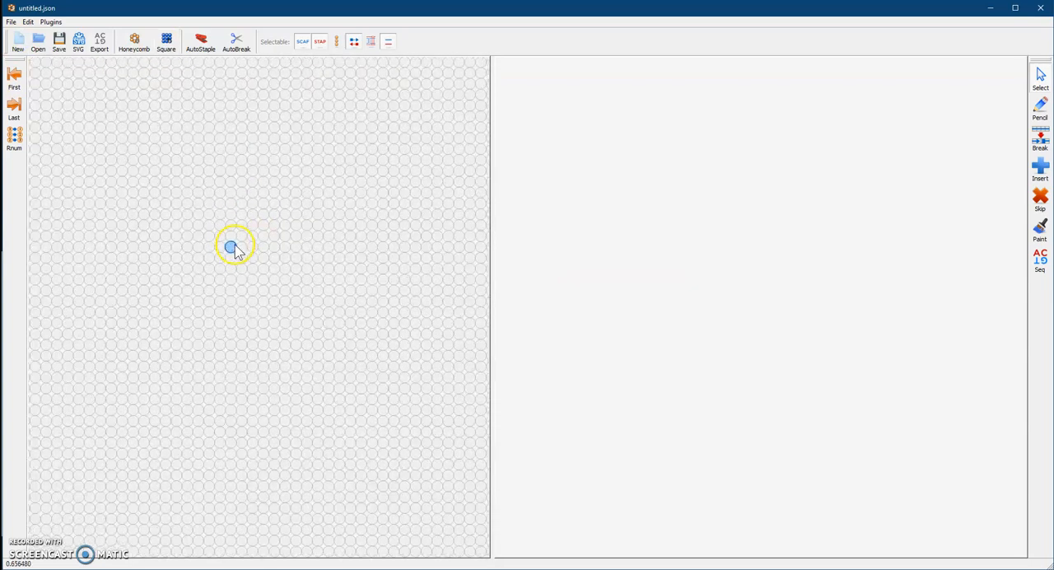
scroll(233, 239, up, 3)
scroll(233, 239, up, 3)
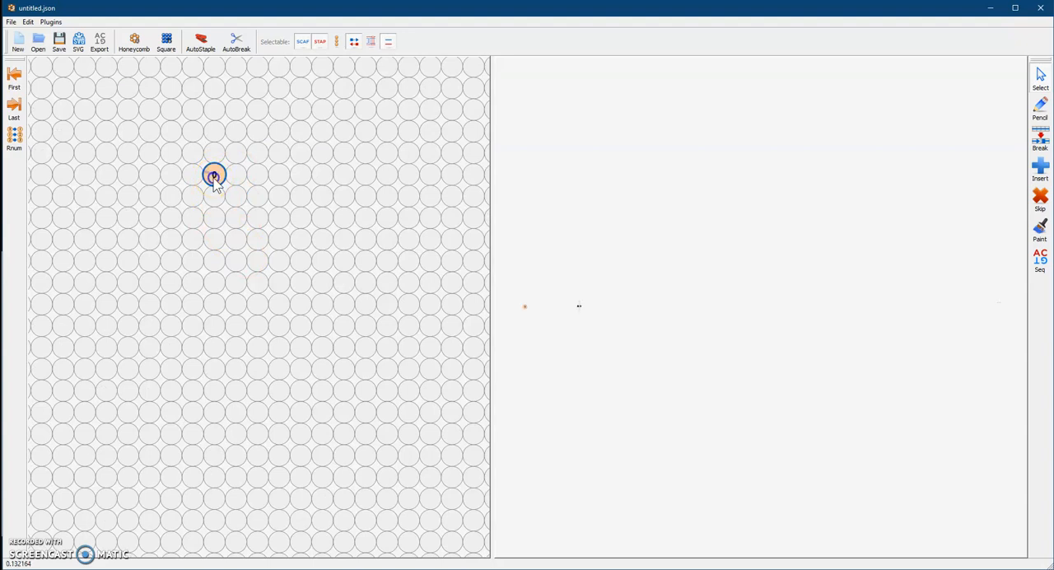
Step: Create helices 0 through 8 stacked in a single lattice column
click(213, 175)
click(214, 196)
click(214, 217)
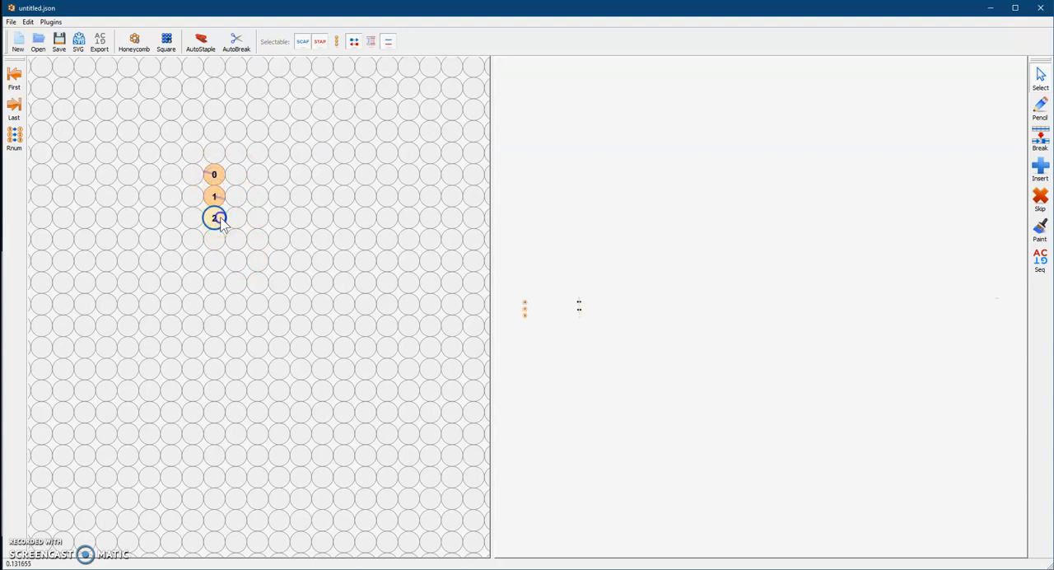
click(215, 240)
click(216, 262)
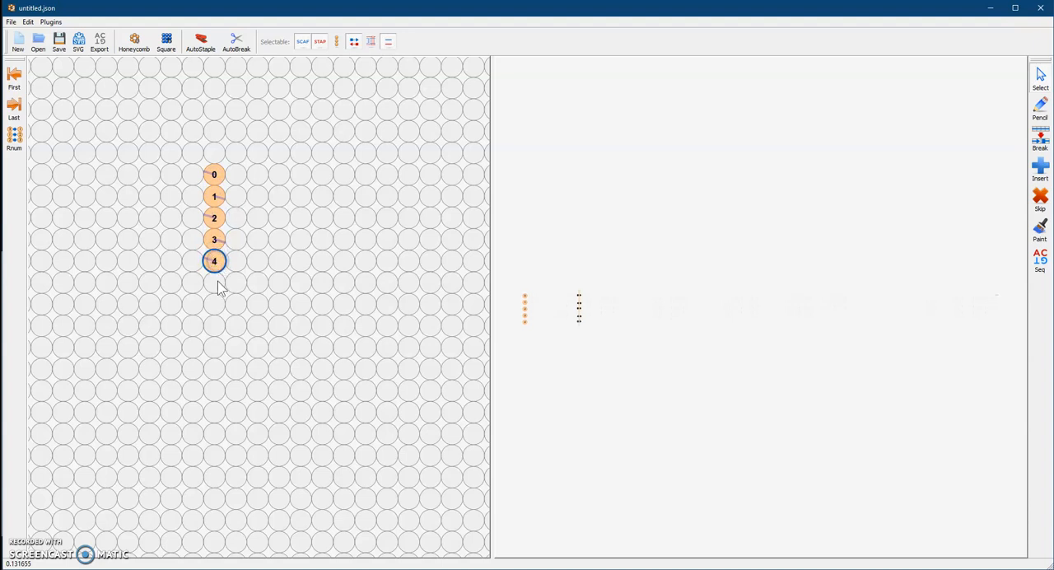
click(214, 284)
click(214, 305)
click(214, 326)
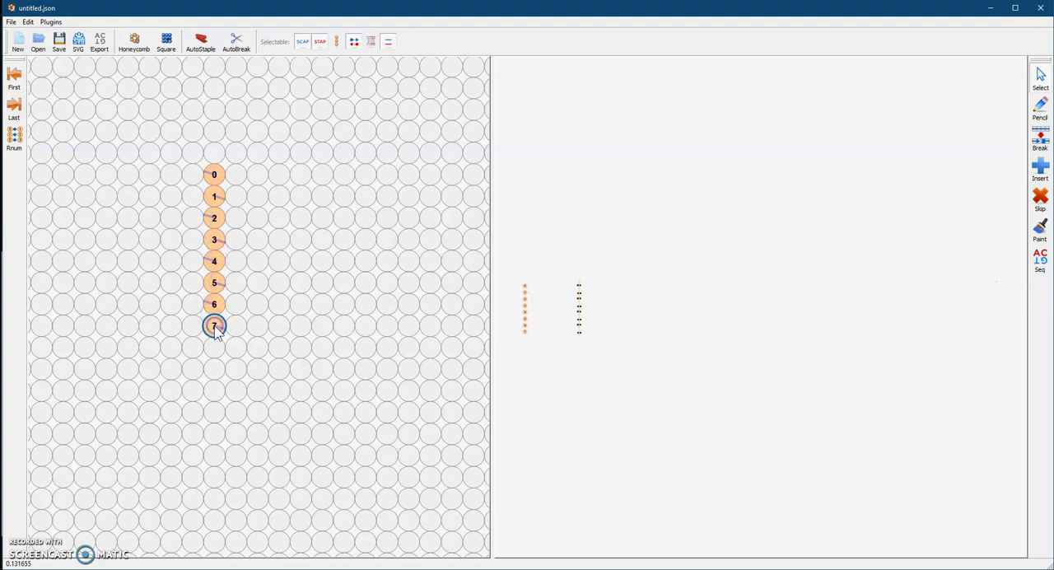
click(214, 347)
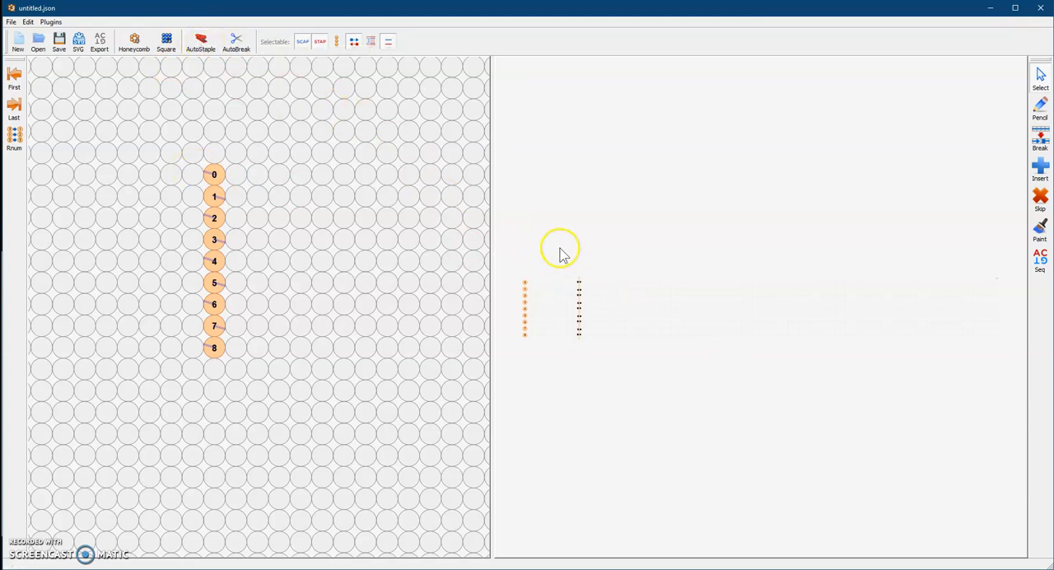
scroll(575, 275, up, 1)
scroll(574, 274, up, 2)
scroll(568, 272, up, 2)
scroll(560, 268, up, 2)
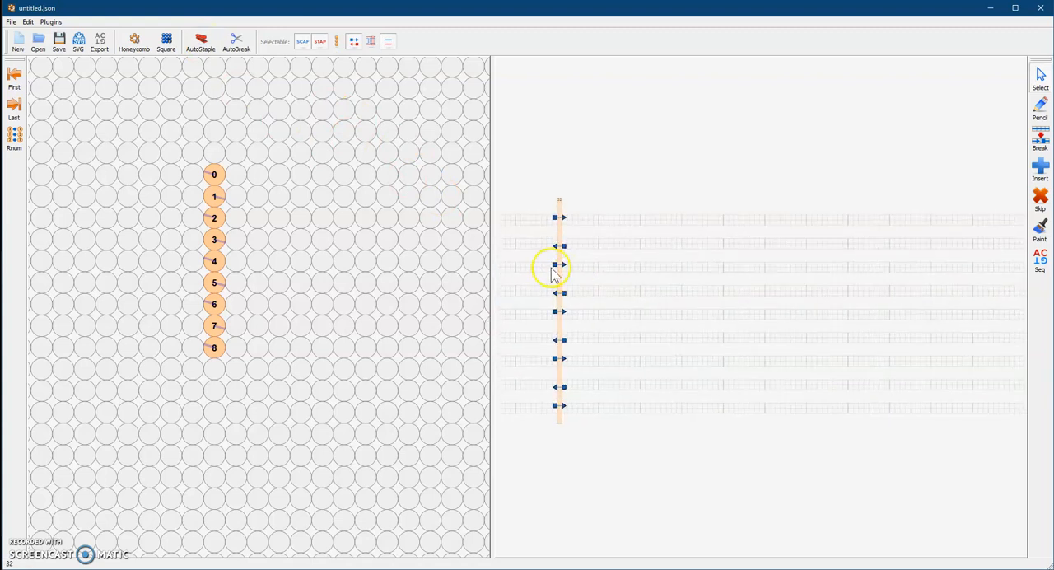
scroll(547, 264, up, 2)
scroll(543, 264, up, 1)
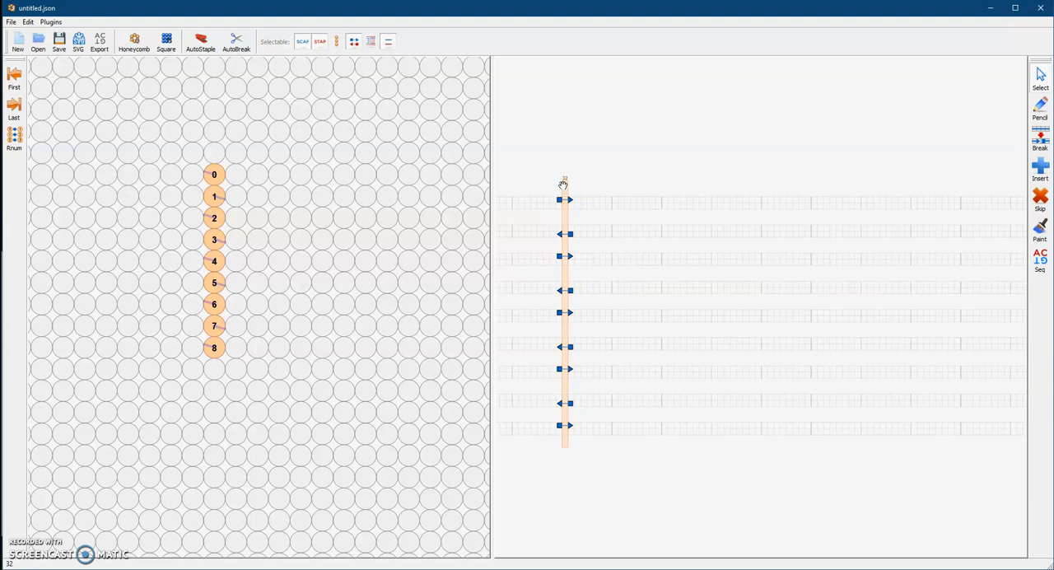
Step: Fill all helices with scaffold, move the slice to 30, AutoStaple, and widen the path view
click(563, 183)
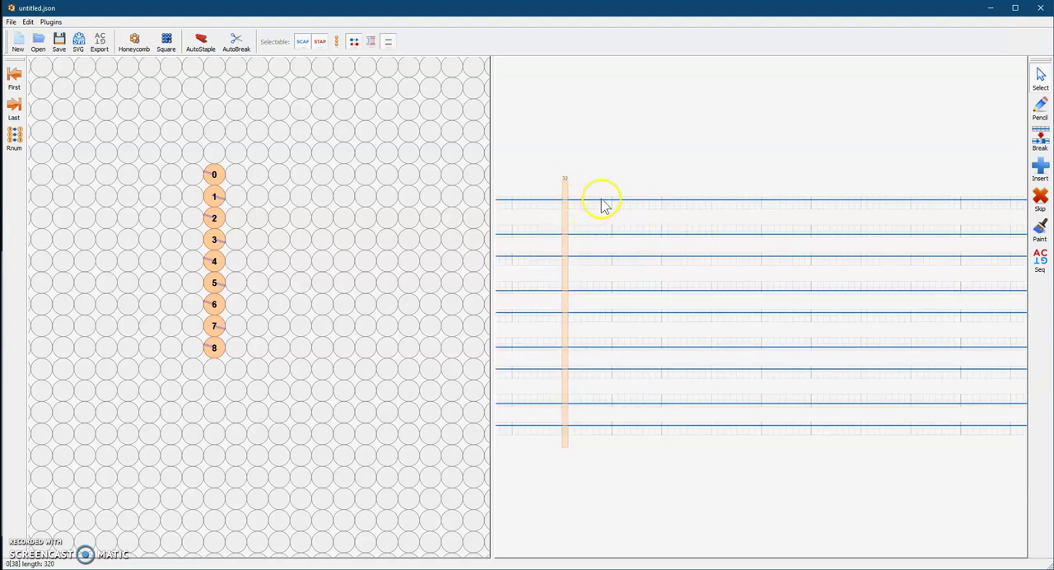
drag(565, 179, 551, 180)
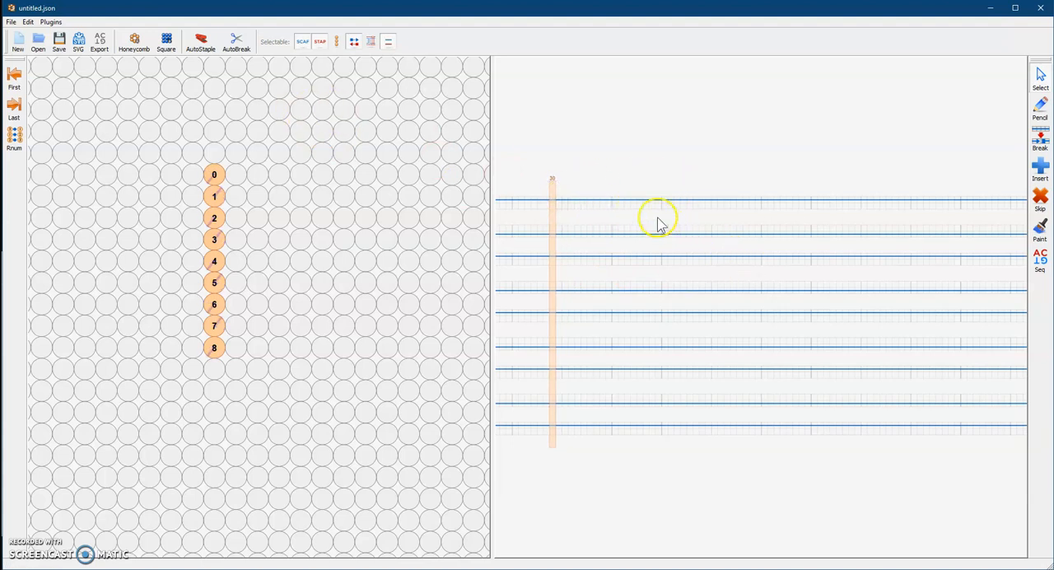
click(201, 41)
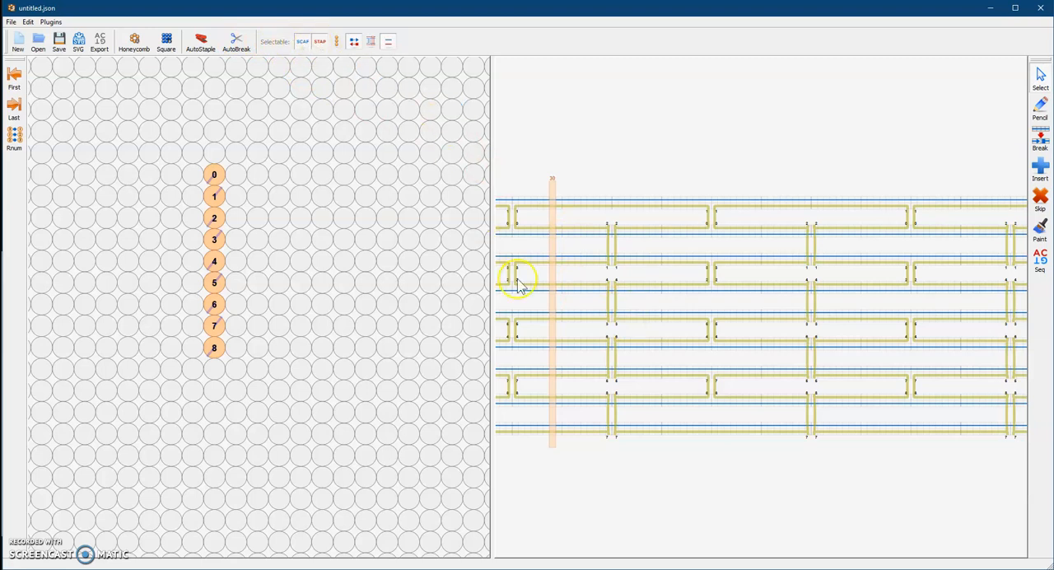
drag(491, 267, 77, 249)
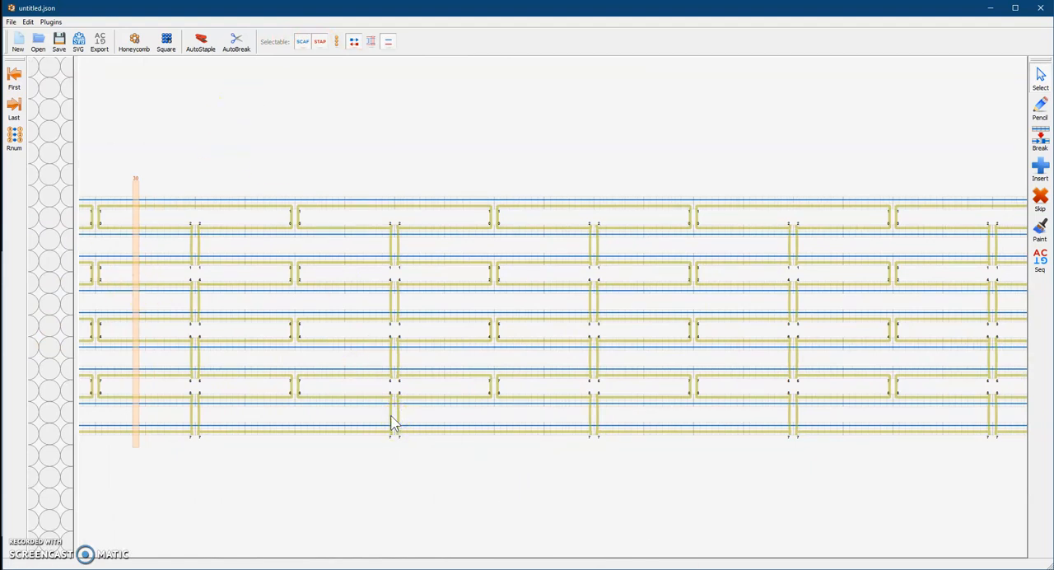
scroll(392, 412, left, 5)
scroll(393, 403, left, 3)
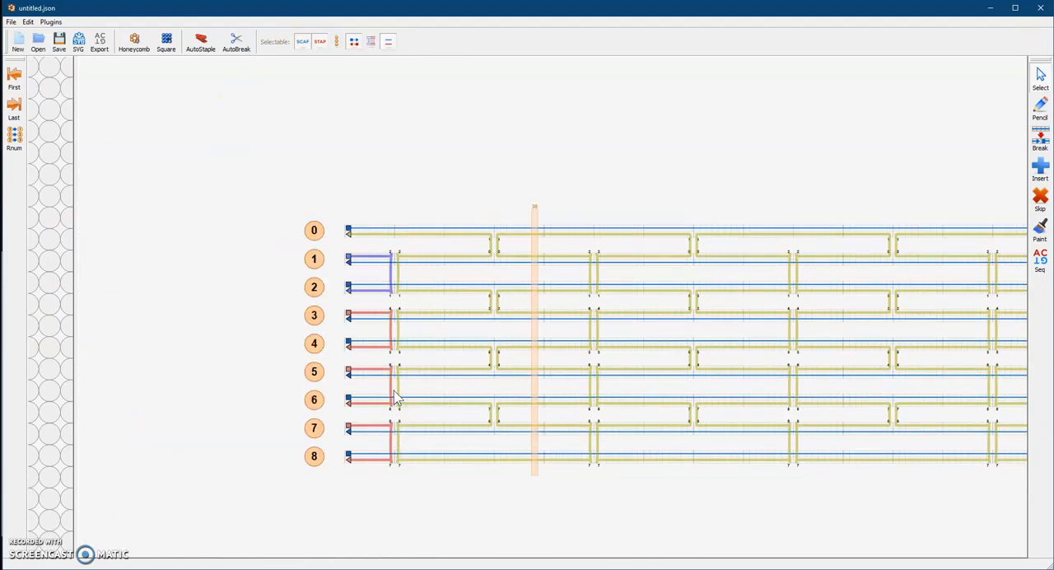
scroll(393, 400, right, 3)
scroll(396, 400, left, 3)
Step: With STAP selectable toggled, select helix 0's left strand end and drag it inward to shorten it
click(321, 42)
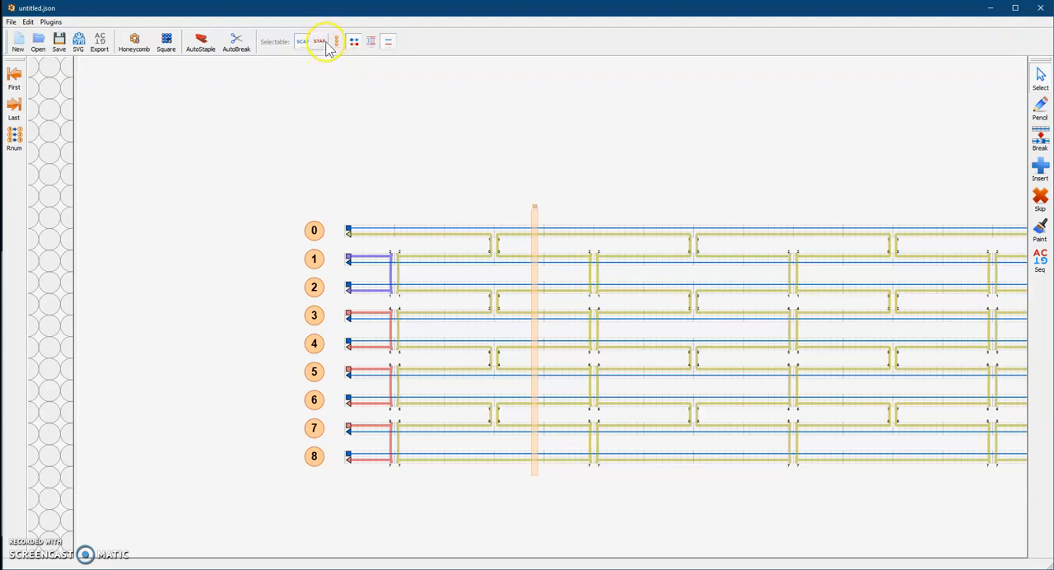
click(375, 237)
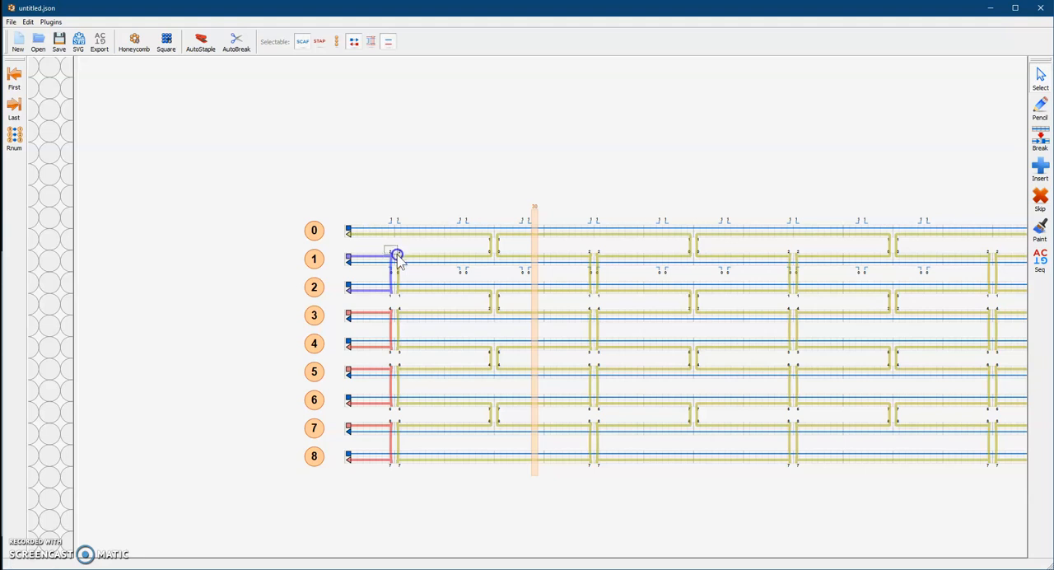
click(351, 238)
click(352, 286)
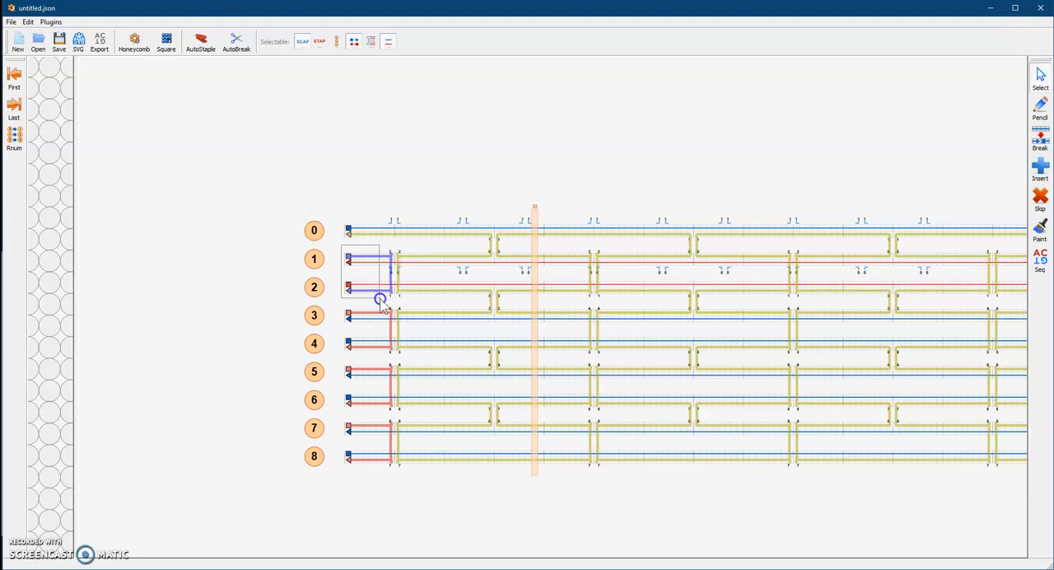
drag(339, 198, 362, 239)
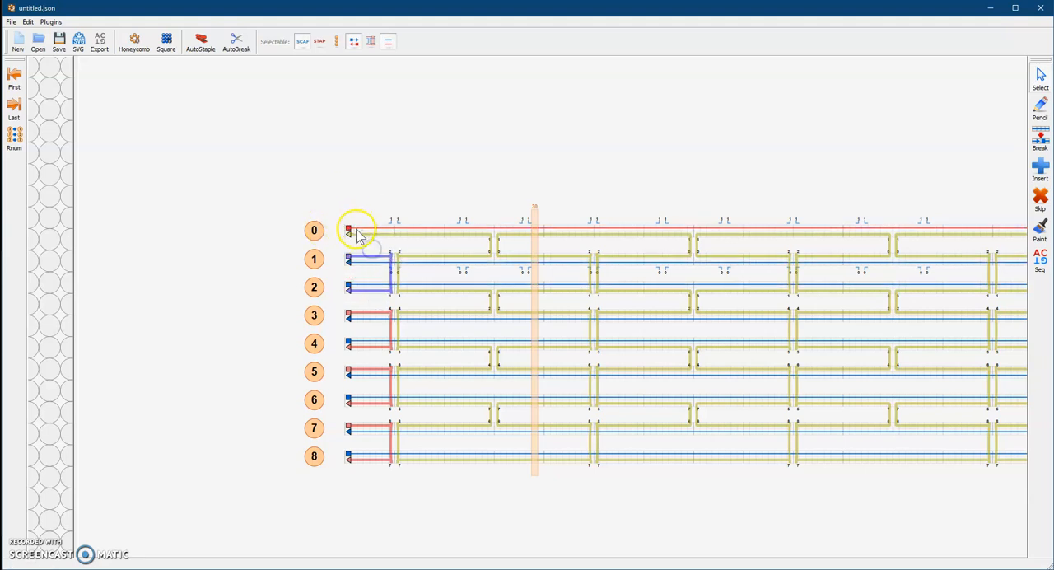
click(349, 233)
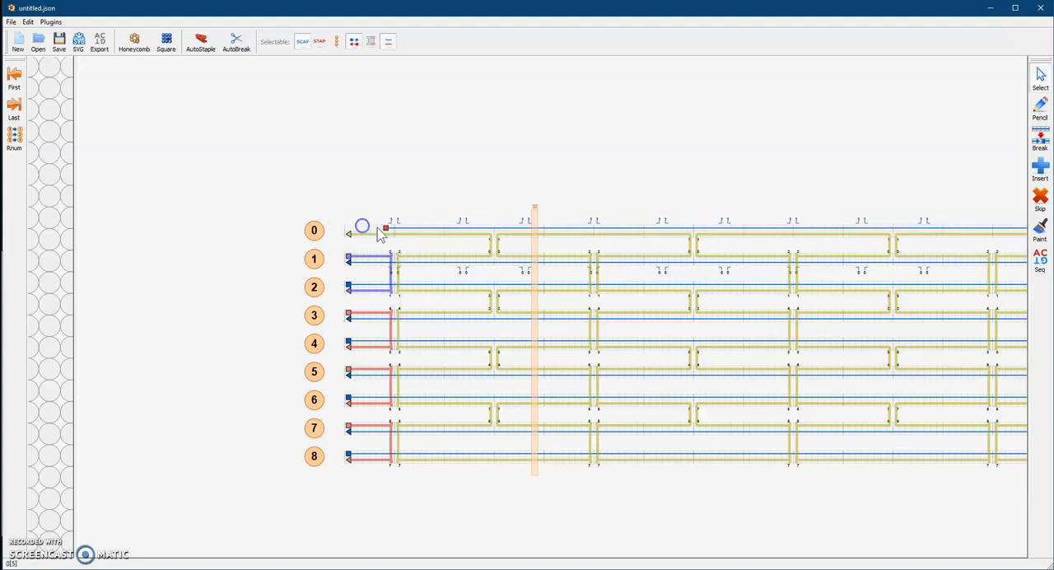
drag(410, 234, 405, 233)
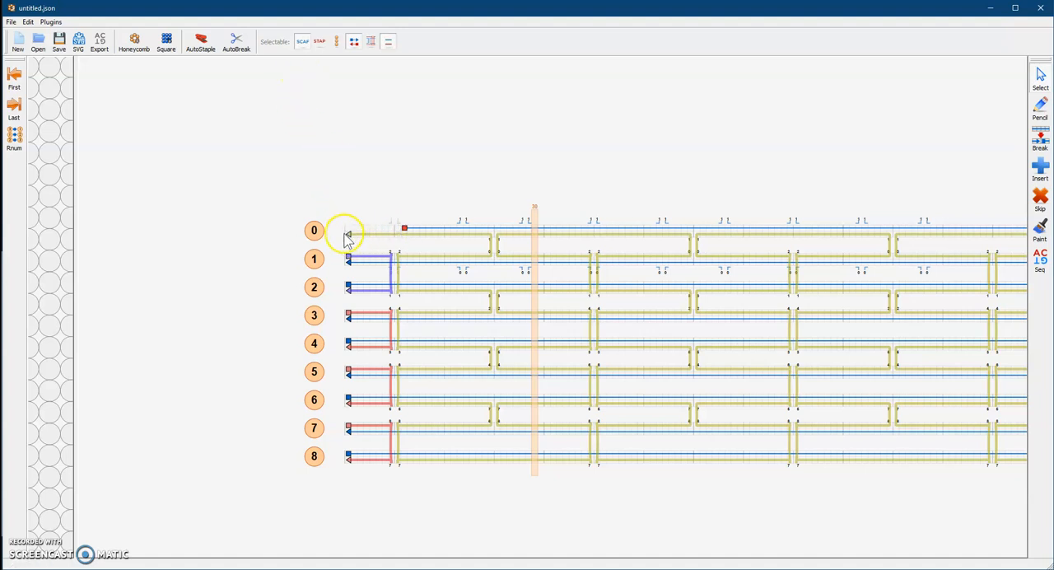
Step: Toggle STAP back and reselect the left end of helix 0's staple
click(319, 42)
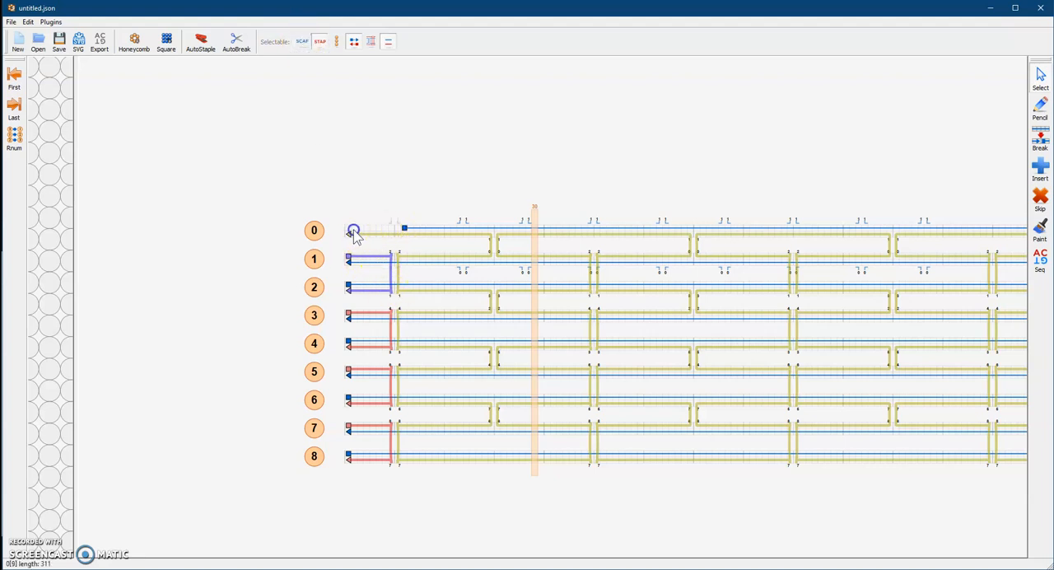
mouse_move(384, 175)
mouse_down()
mouse_move(410, 224)
mouse_move(378, 236)
mouse_up()
click(349, 234)
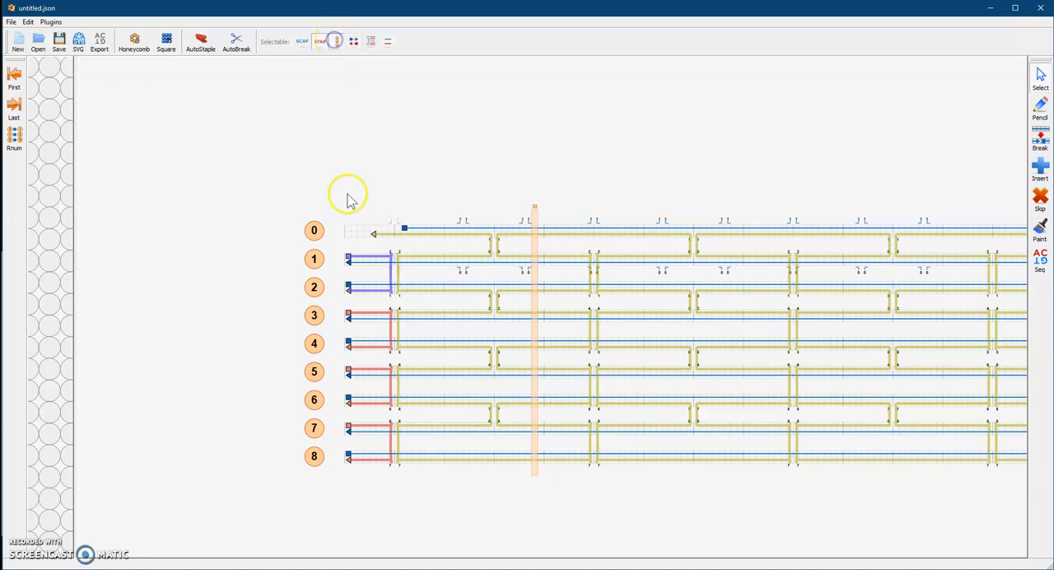
click(314, 230)
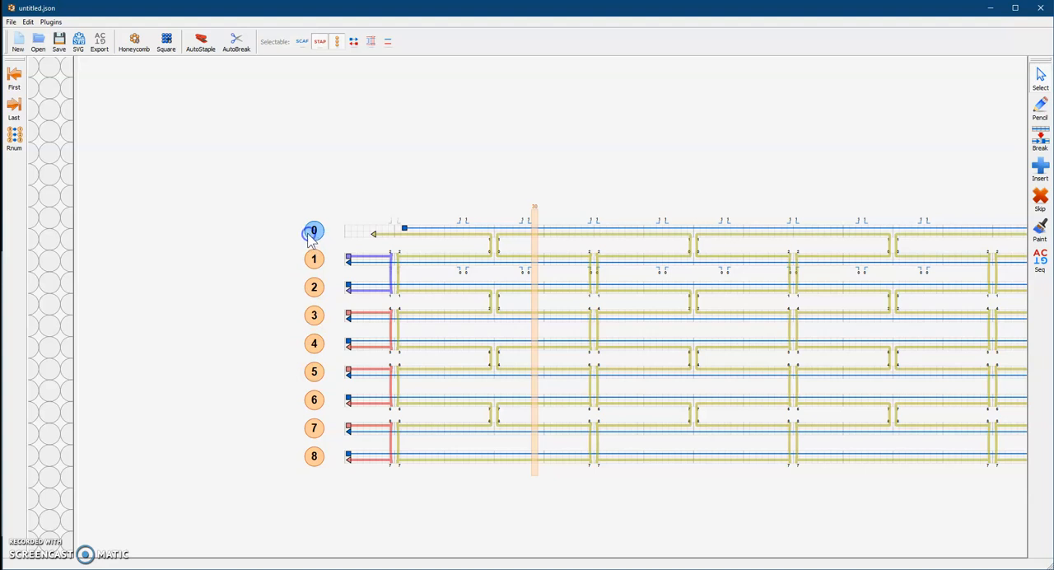
click(336, 42)
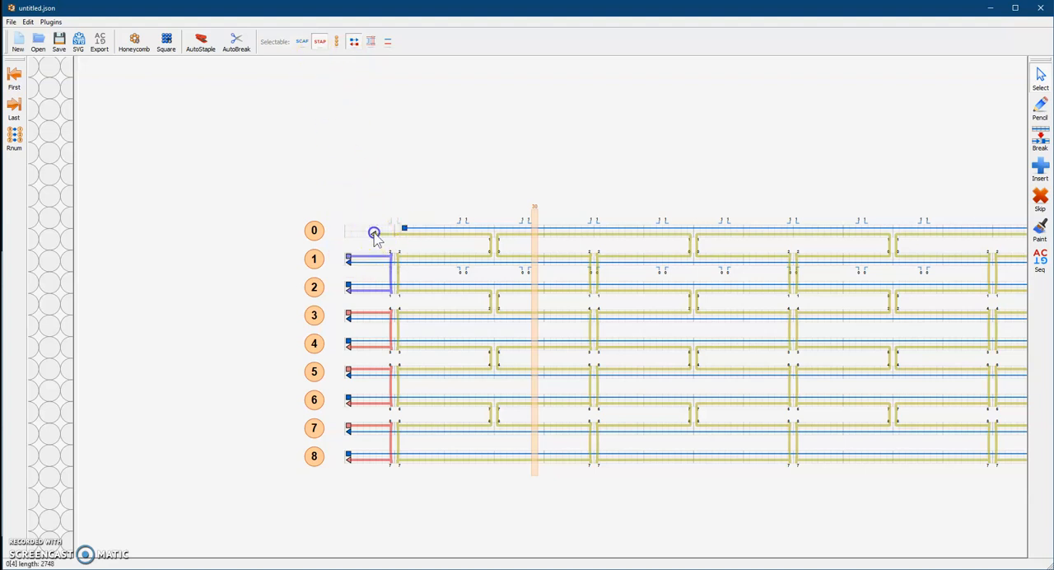
Step: Make SCAF selectable and pull the helix 0 scaffold end to the right
drag(375, 233, 388, 233)
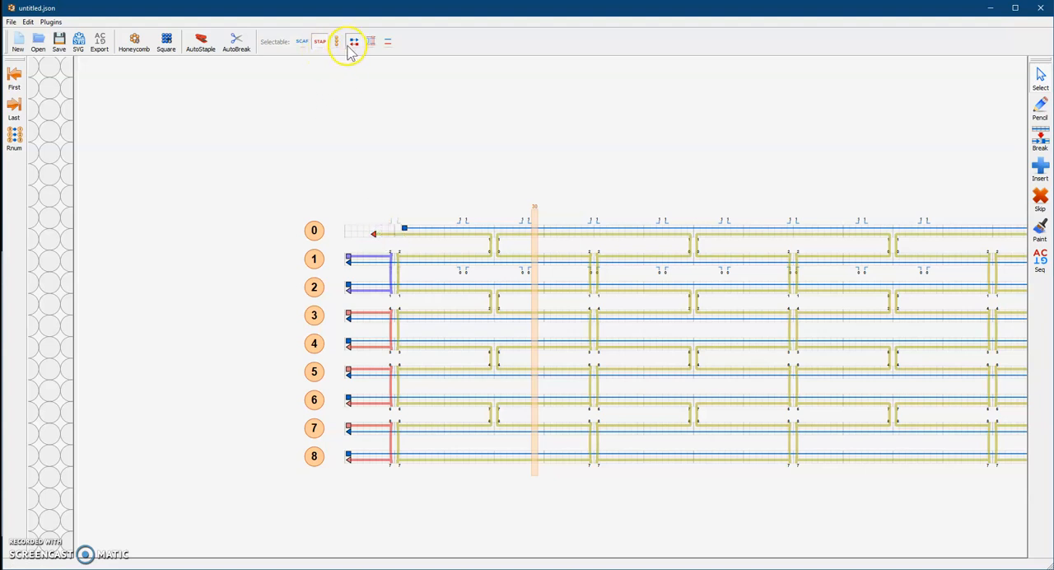
click(302, 41)
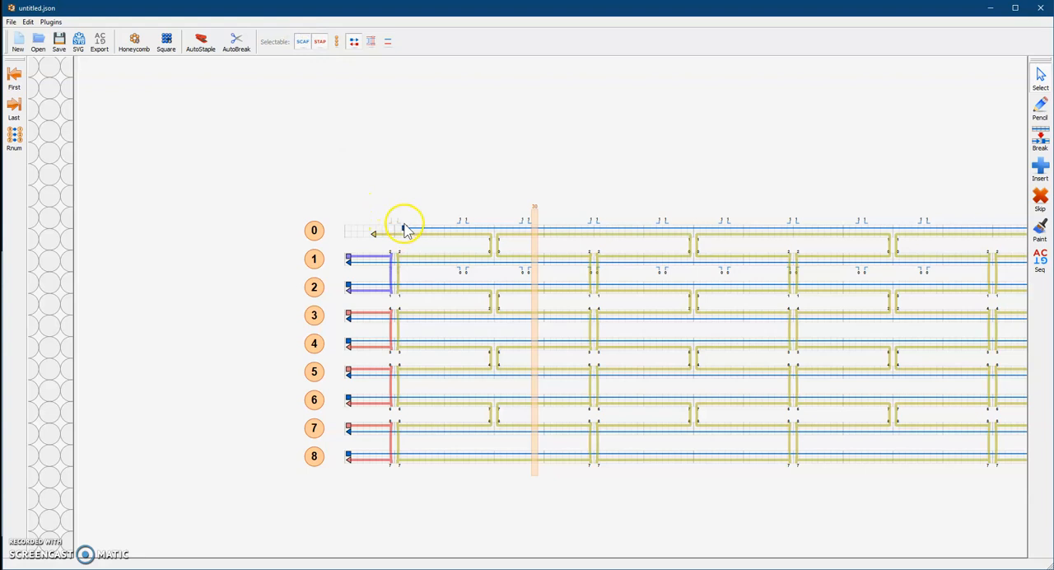
drag(404, 228, 369, 227)
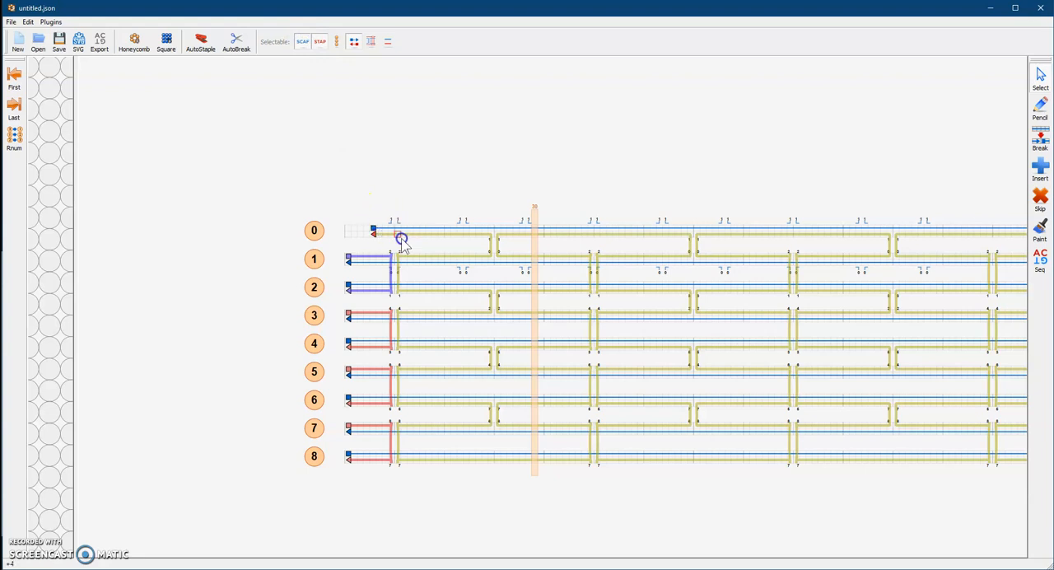
drag(347, 186, 430, 306)
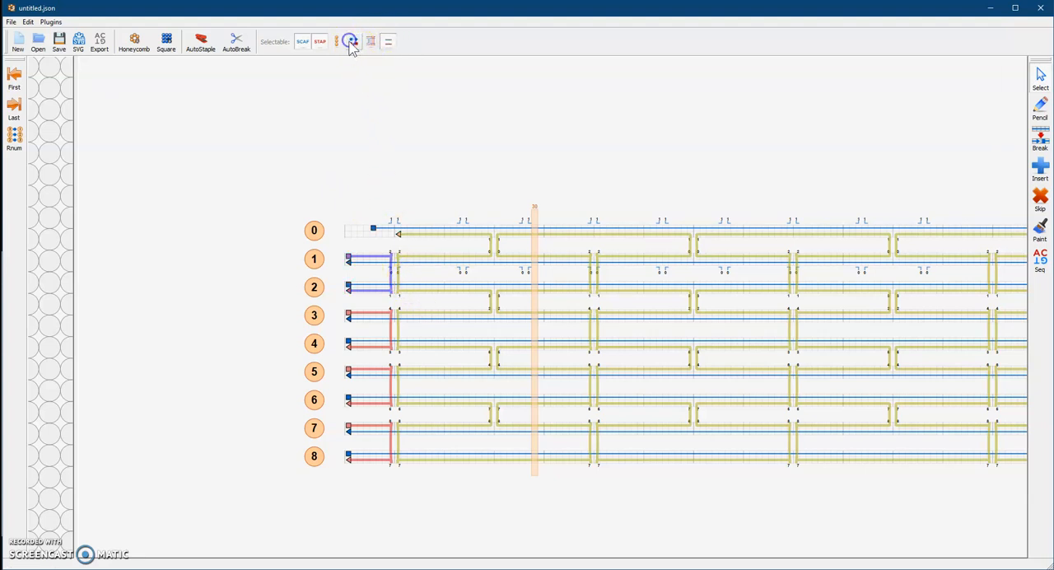
Step: Select the helix 0 staple, extend its end further left, then clear the selection filters
click(352, 42)
drag(352, 145, 445, 352)
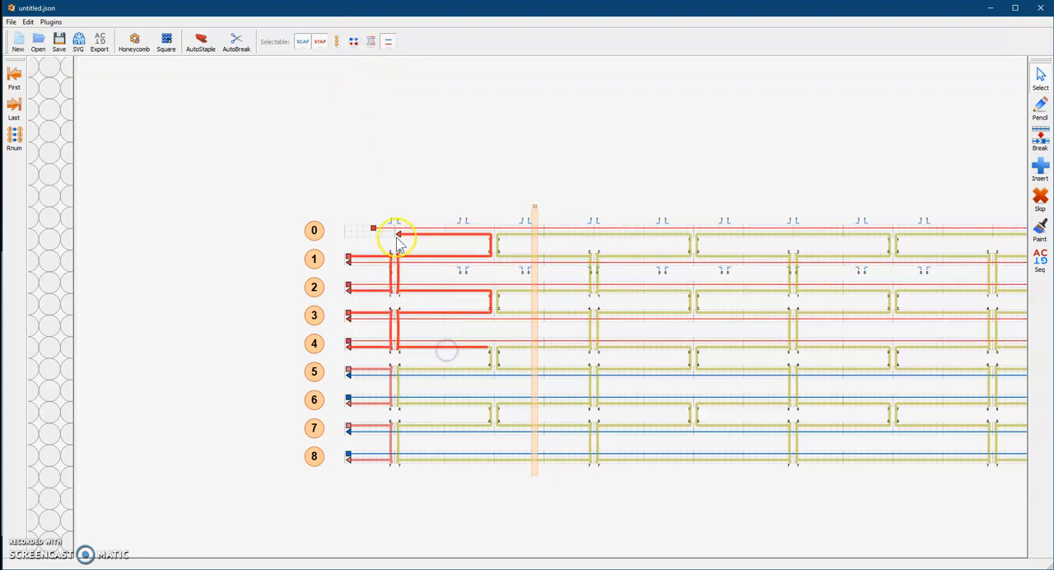
click(387, 181)
drag(385, 176, 458, 286)
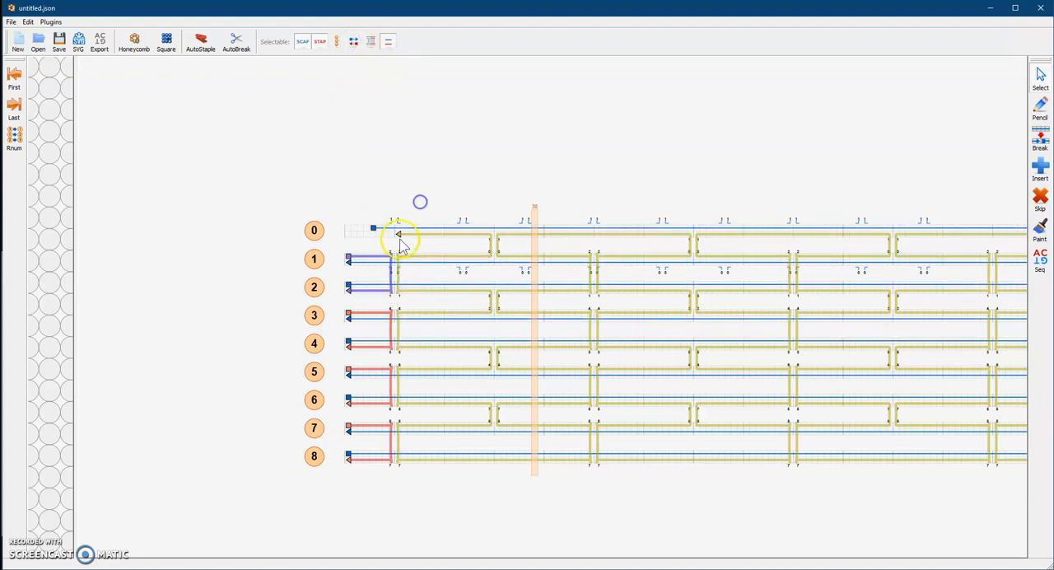
click(373, 228)
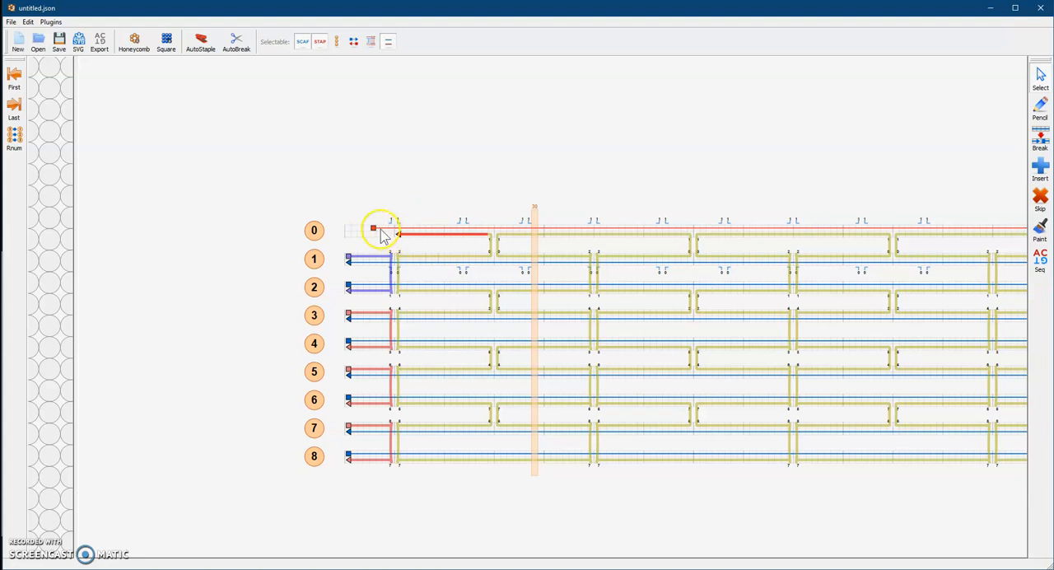
drag(398, 237, 391, 233)
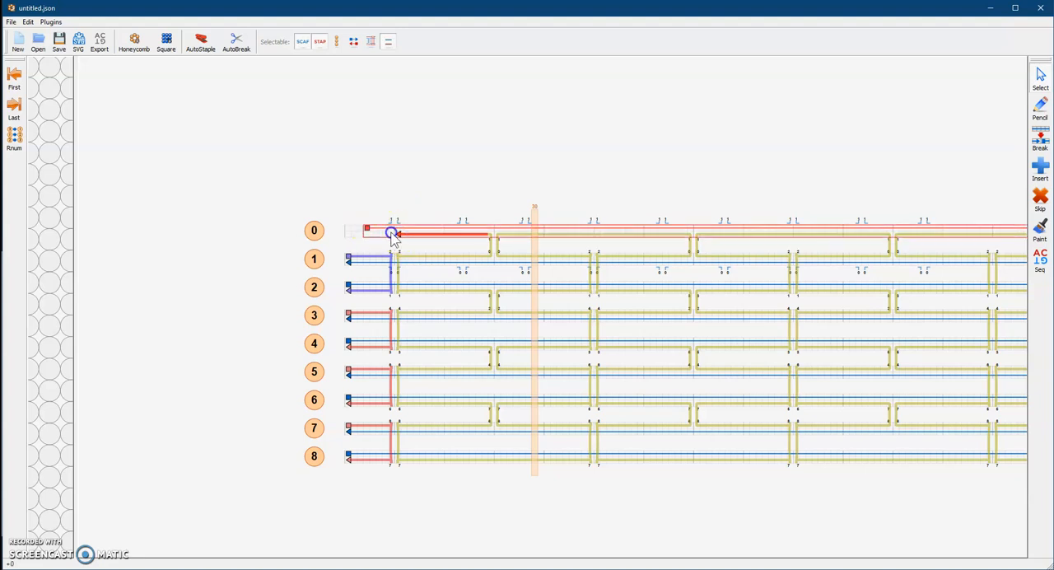
click(445, 247)
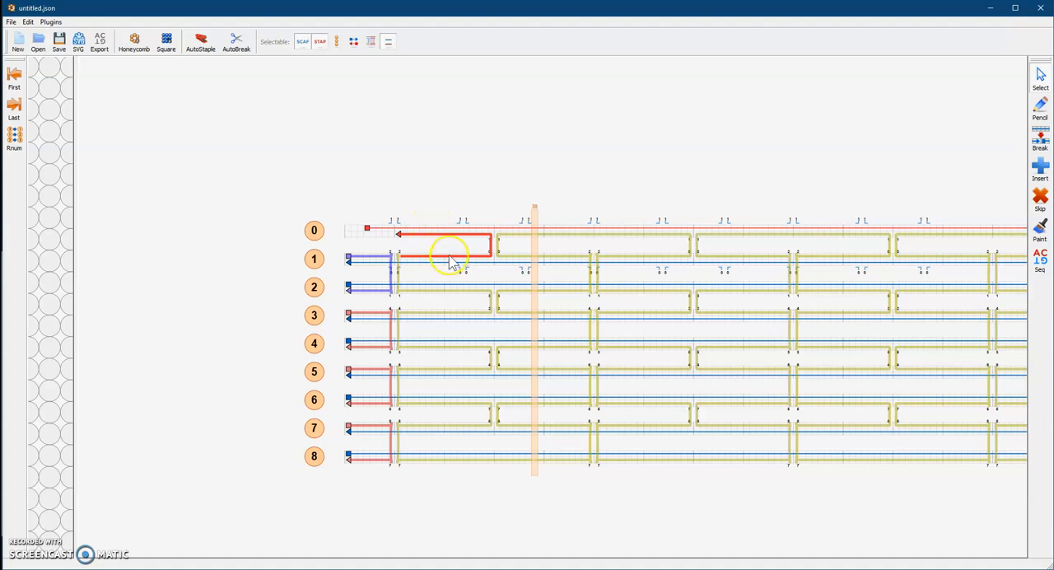
click(390, 43)
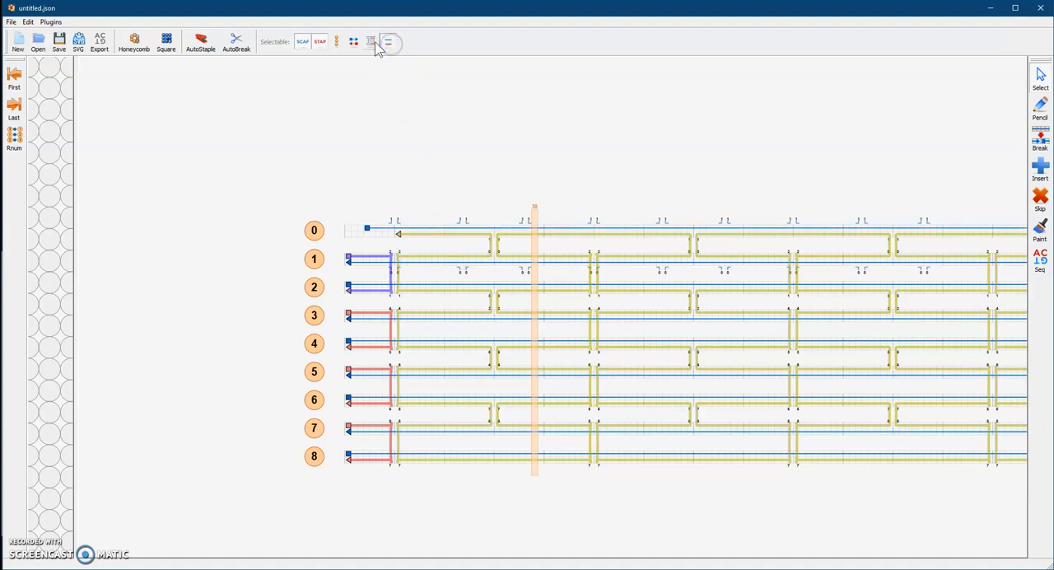
Step: Select the helix 2 staple and remove its crossover to helix 1
click(399, 280)
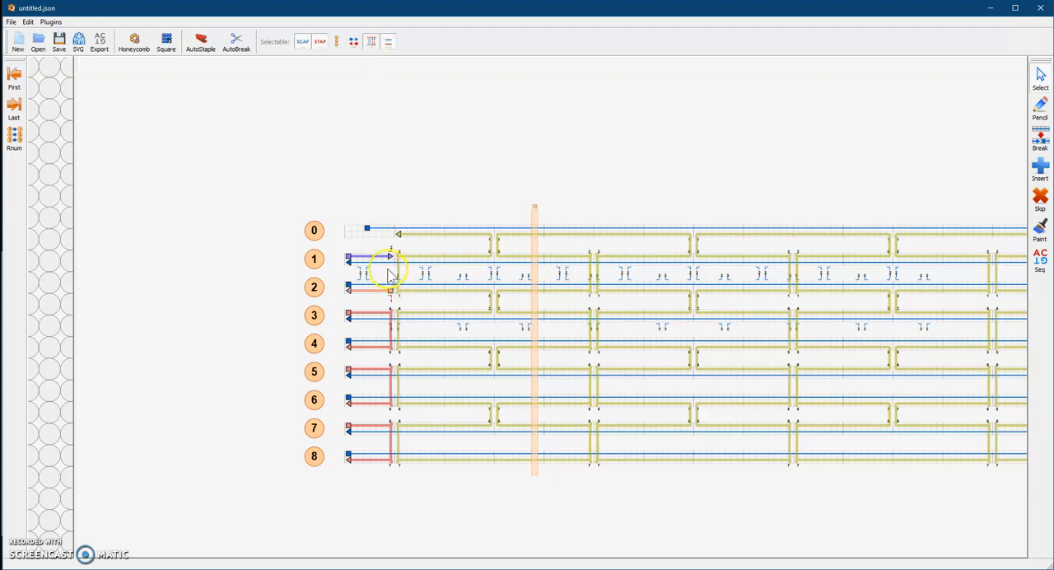
click(399, 280)
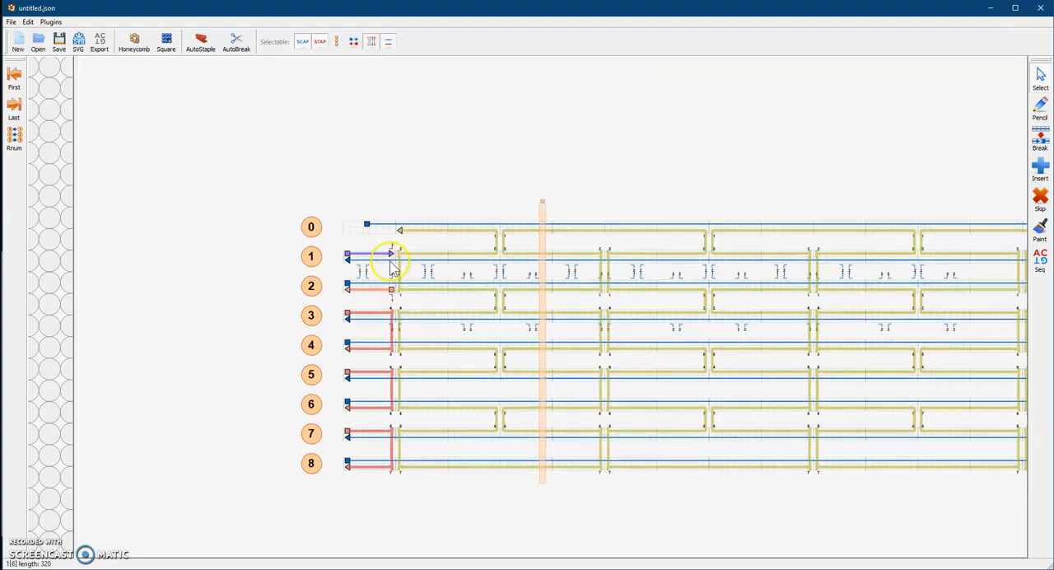
scroll(393, 280, up, 2)
scroll(394, 280, up, 2)
scroll(394, 280, up, 1)
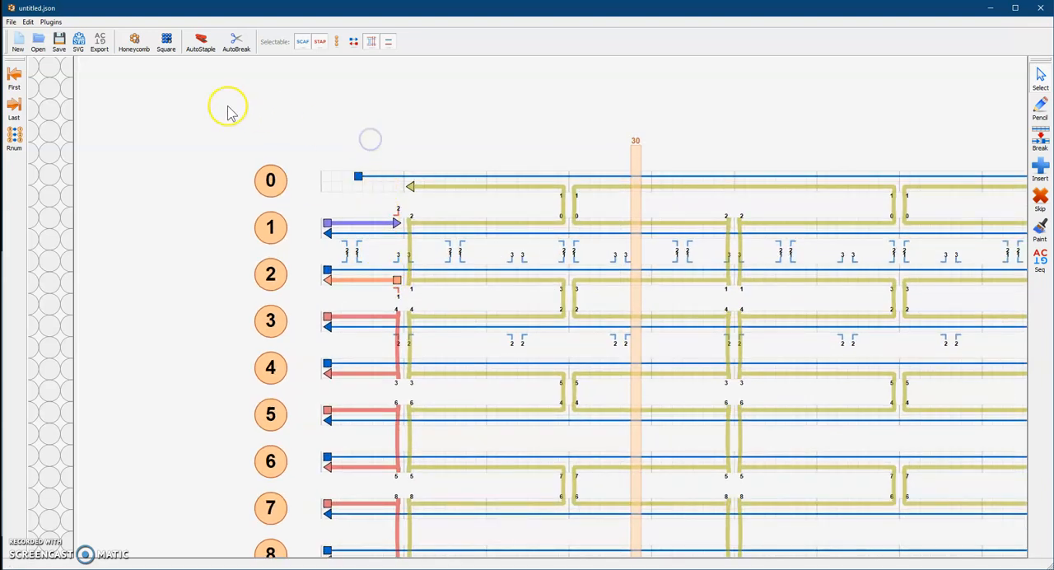
Step: Slide the slice bar left to base 11 and check helix 0's position and length
drag(635, 155, 450, 173)
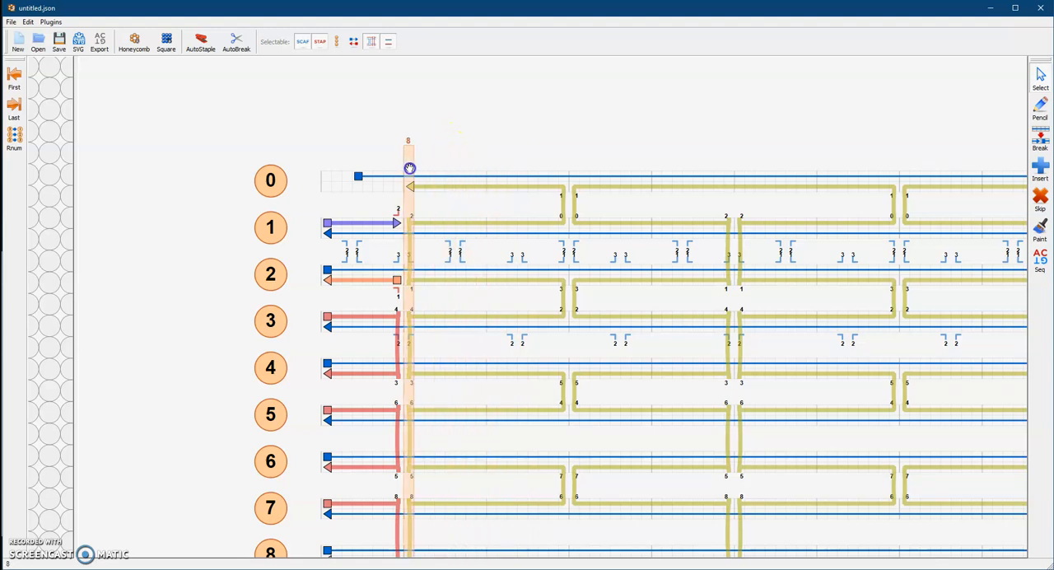
drag(450, 169, 435, 169)
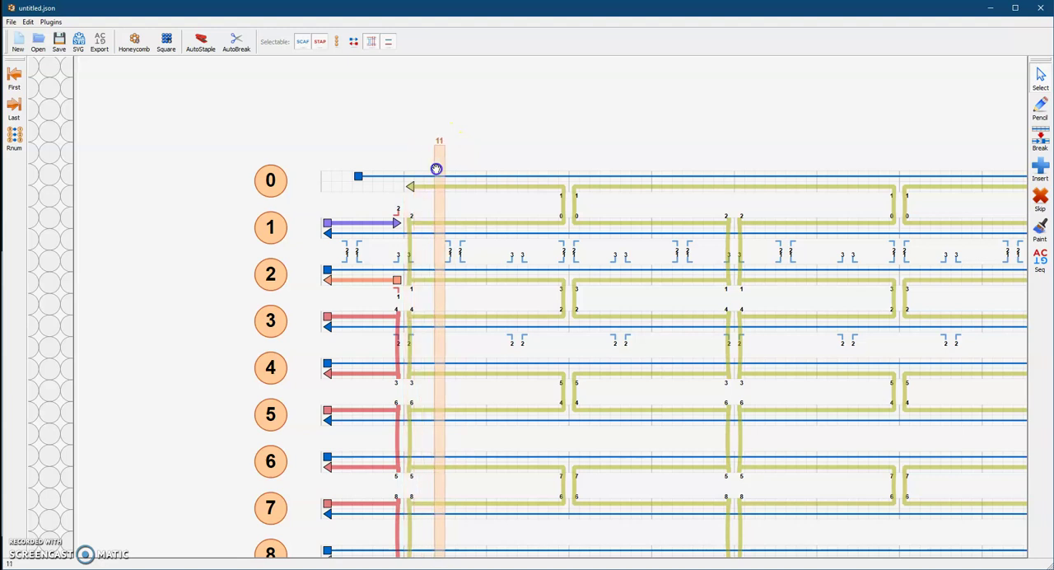
click(270, 183)
Step: Move the slice bar out to bases 16 and 23, then back to base 21
mouse_move(439, 169)
mouse_down()
mouse_move(509, 171)
mouse_move(494, 171)
mouse_up()
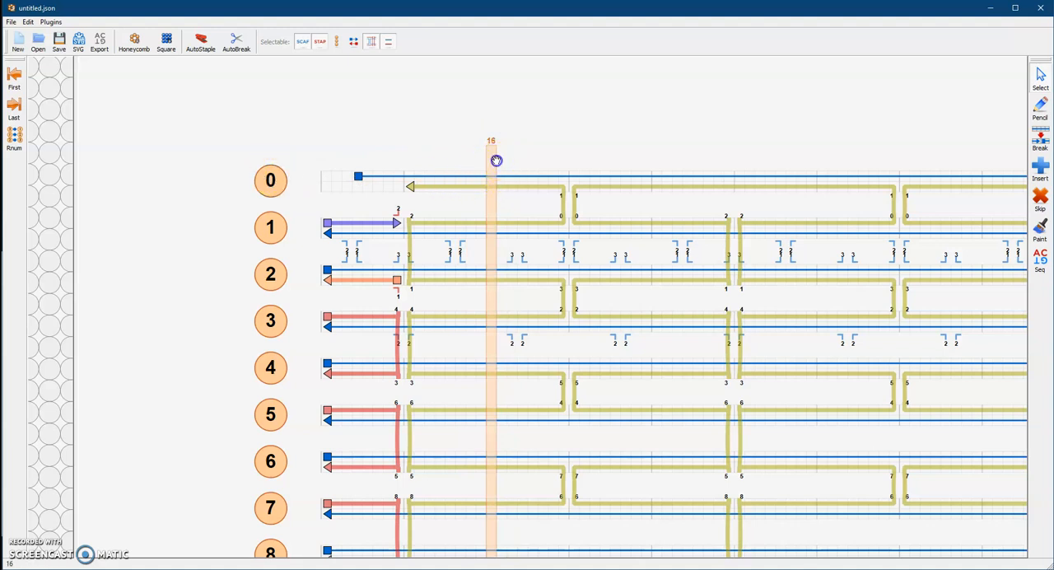
drag(496, 161, 562, 167)
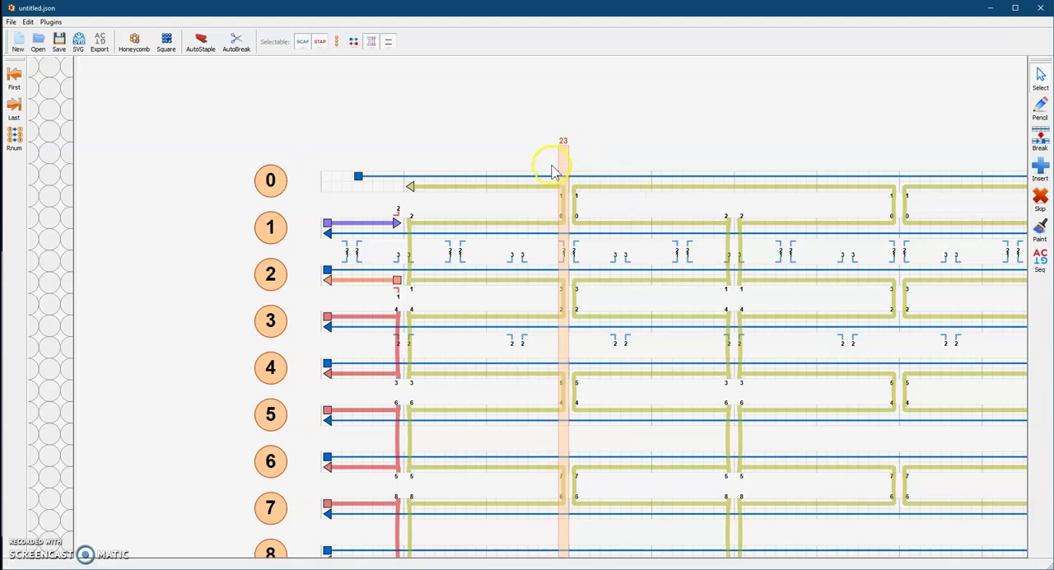
drag(563, 156, 511, 161)
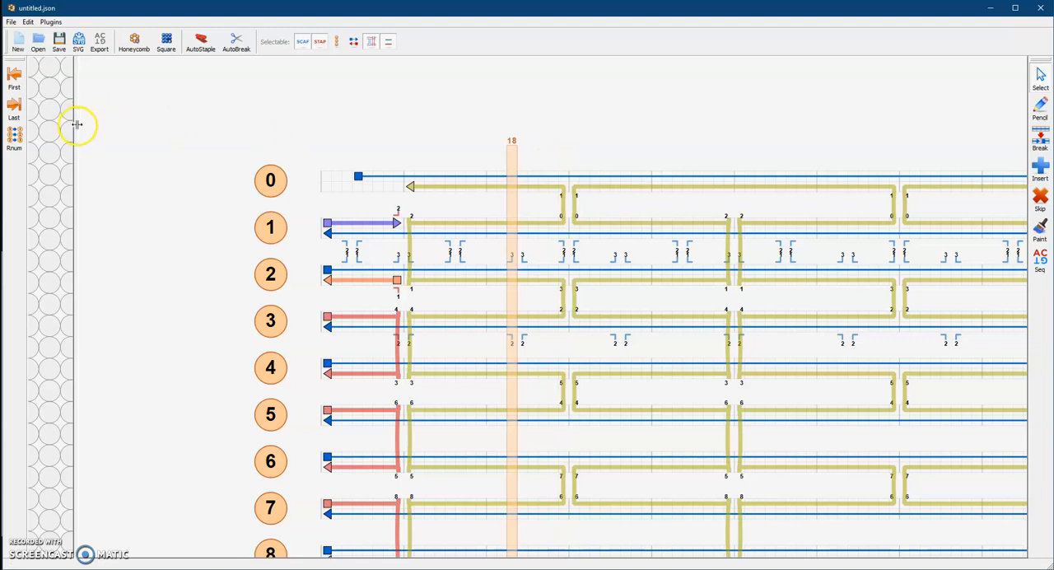
Step: Send the slice bar to the first base position
click(16, 85)
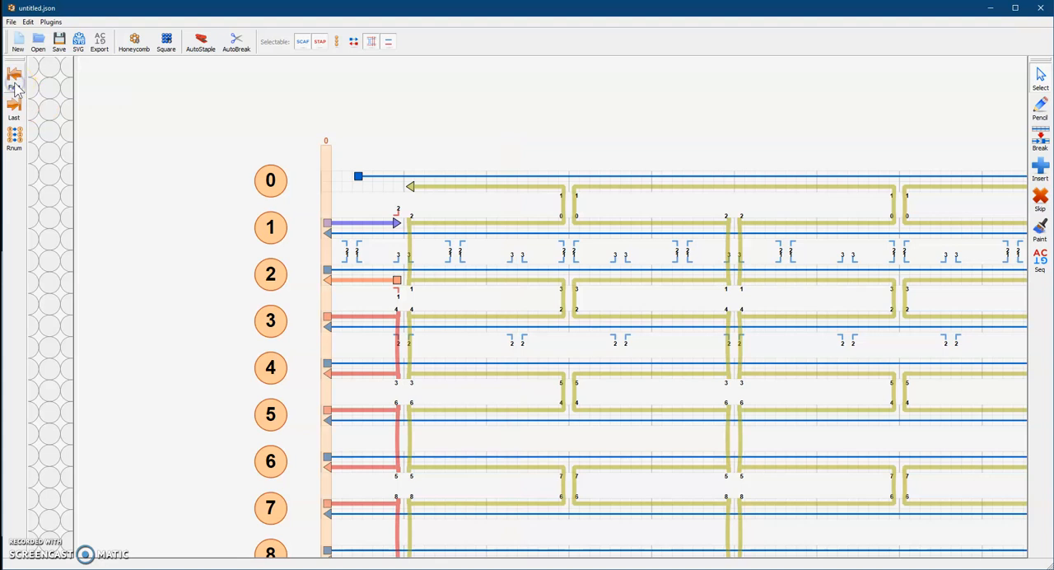
scroll(881, 236, down, 3)
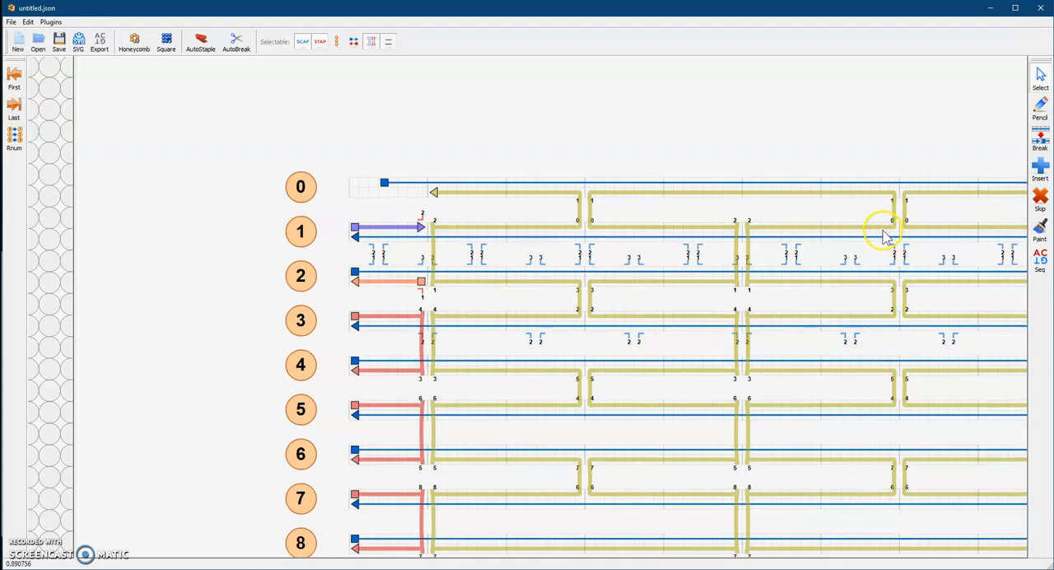
scroll(882, 237, down, 2)
scroll(882, 237, down, 2)
scroll(881, 236, down, 2)
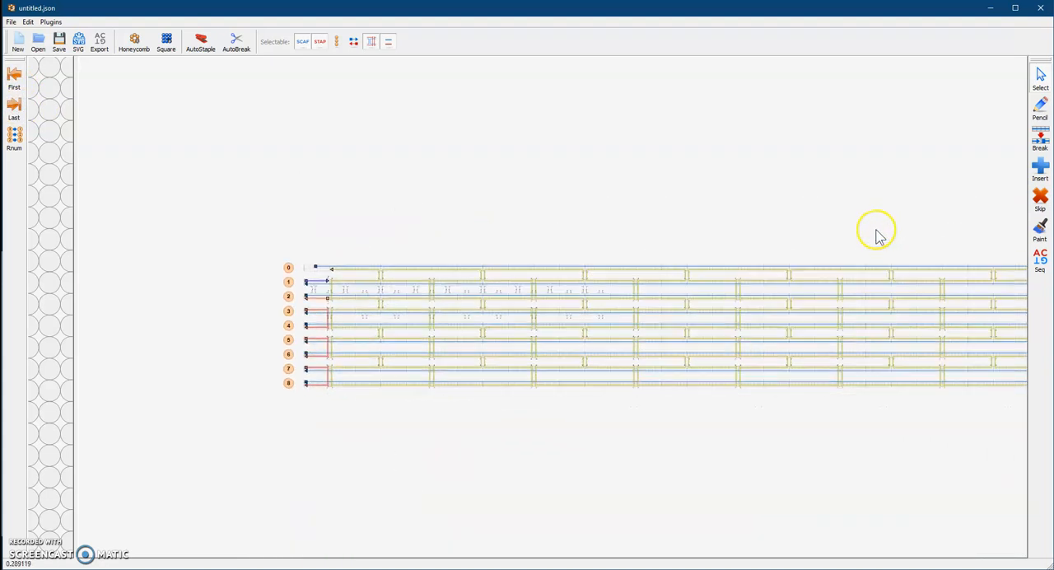
scroll(880, 235, down, 2)
scroll(877, 233, down, 2)
scroll(877, 233, down, 2)
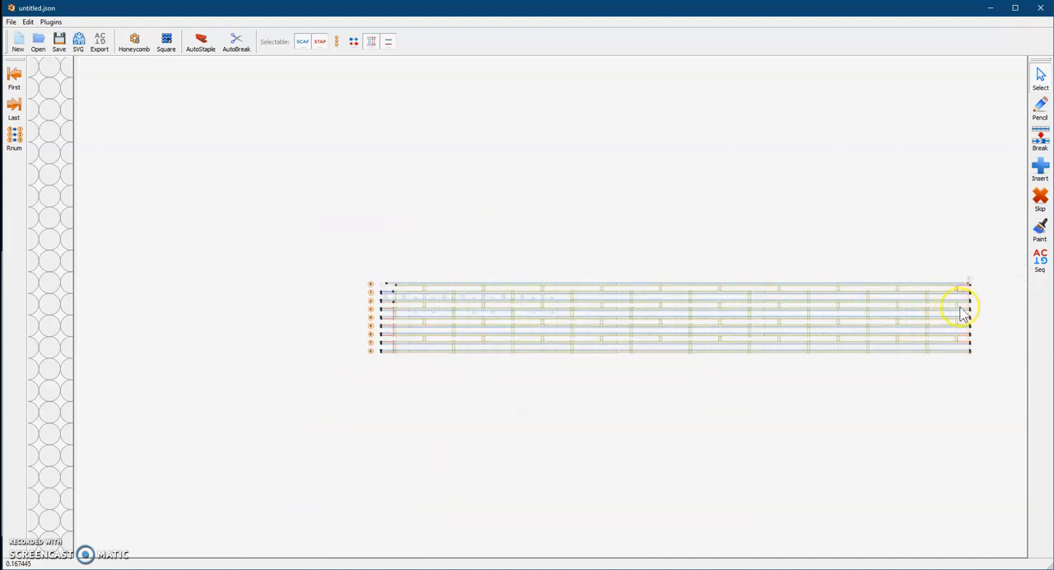
scroll(988, 315, down, 1)
scroll(918, 395, right, 2)
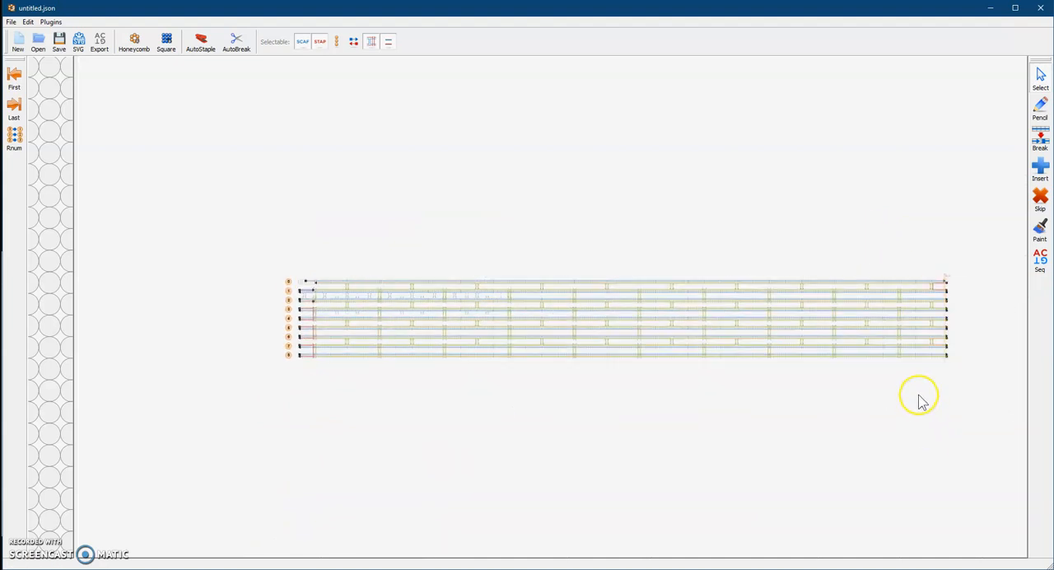
scroll(906, 370, right, 3)
scroll(889, 333, up, 2)
scroll(885, 331, up, 2)
scroll(881, 329, up, 2)
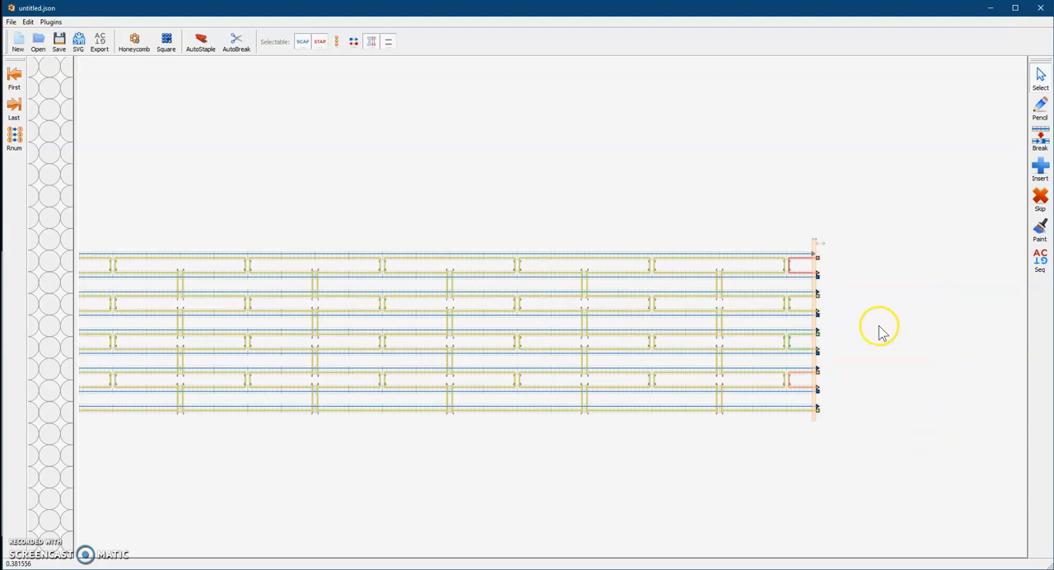
scroll(877, 329, up, 2)
scroll(878, 330, up, 1)
scroll(872, 323, up, 2)
scroll(873, 327, up, 1)
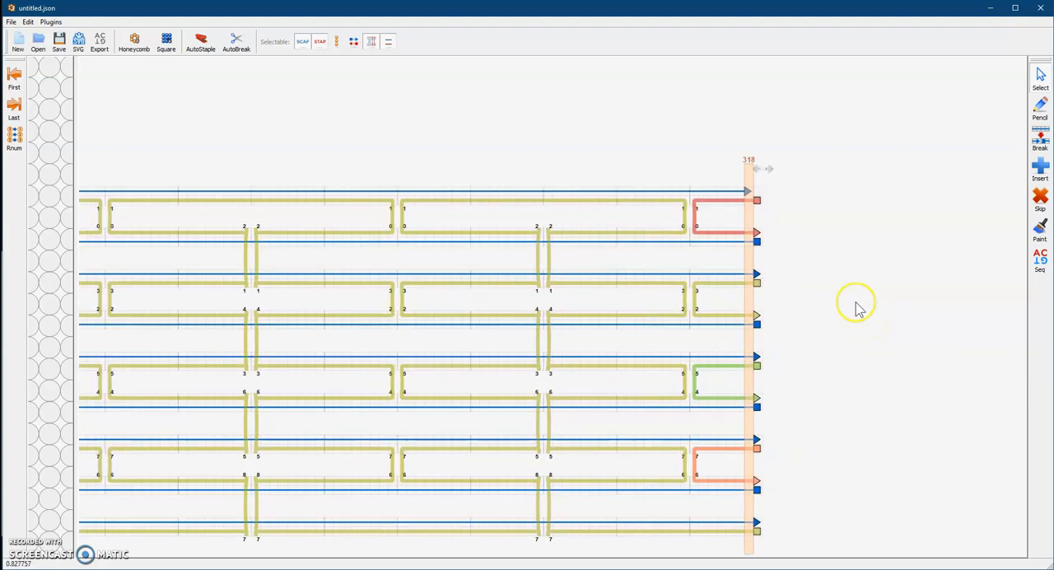
Step: Move the slice bar to base 304 near the right end of the helices
drag(751, 203, 623, 203)
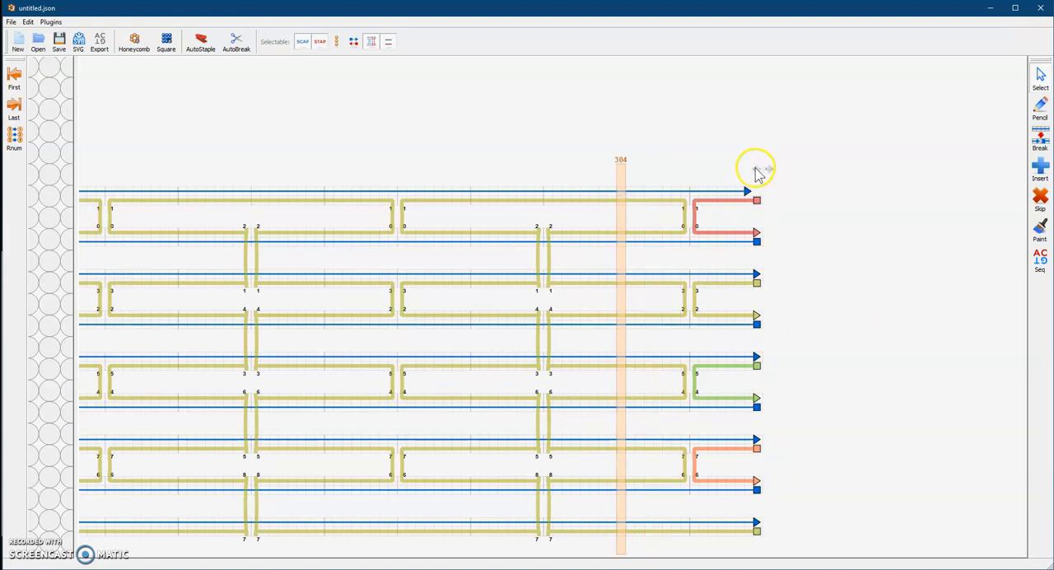
click(756, 170)
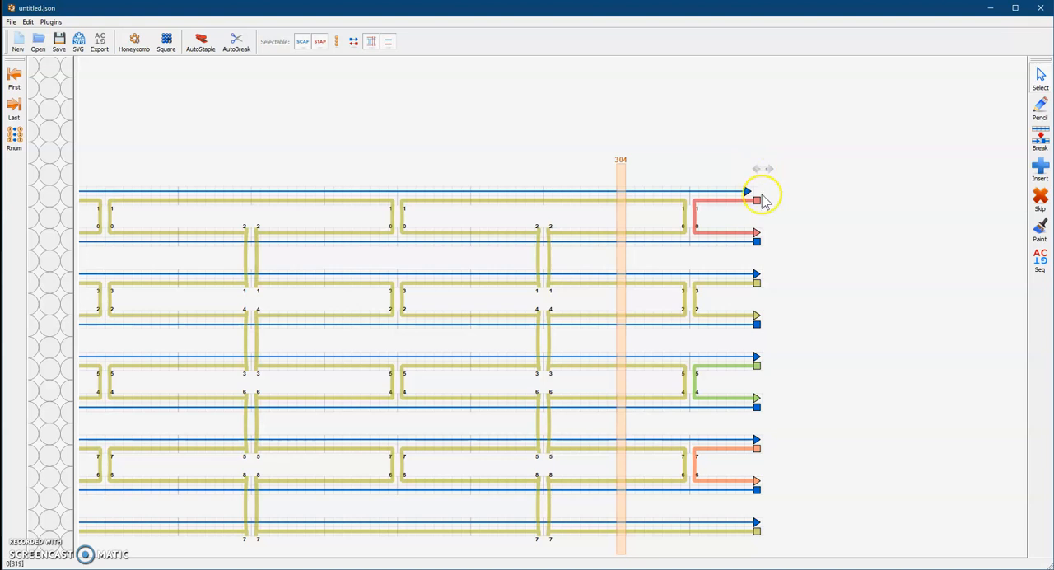
click(758, 175)
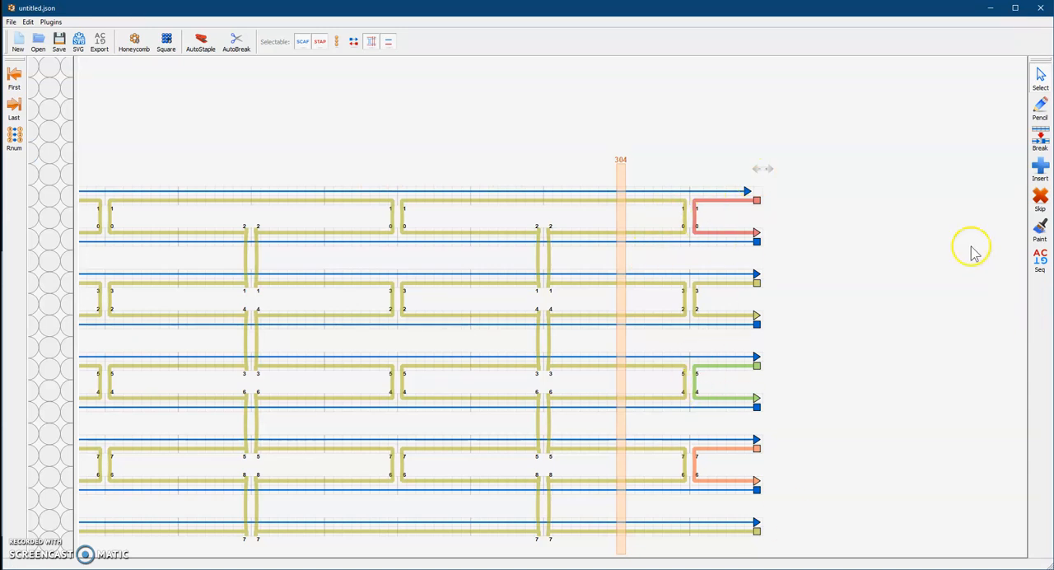
Step: Add more bases to every helix through the length-handle prompt and confirm
double_click(768, 170)
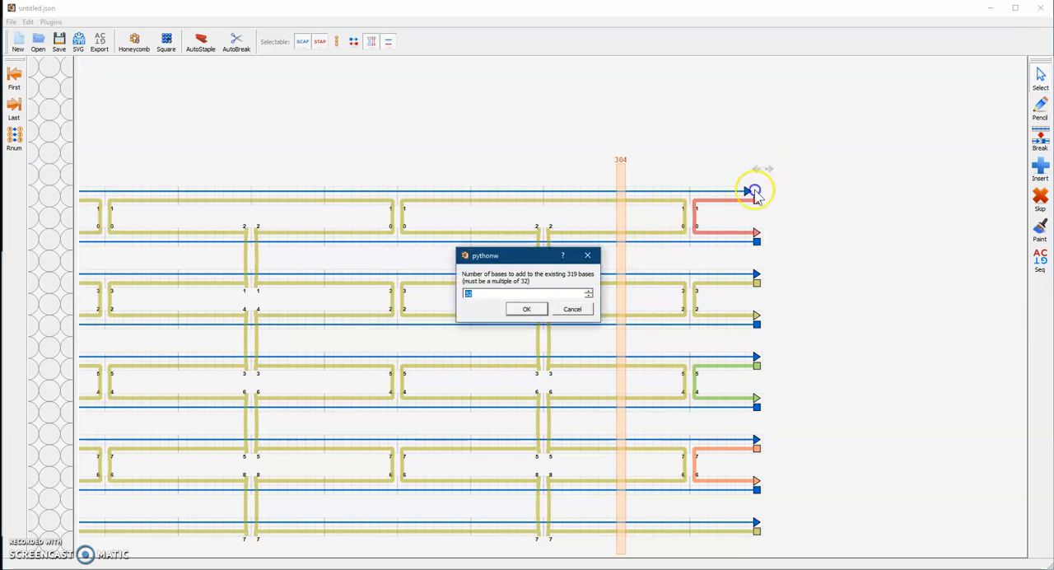
double_click(472, 295)
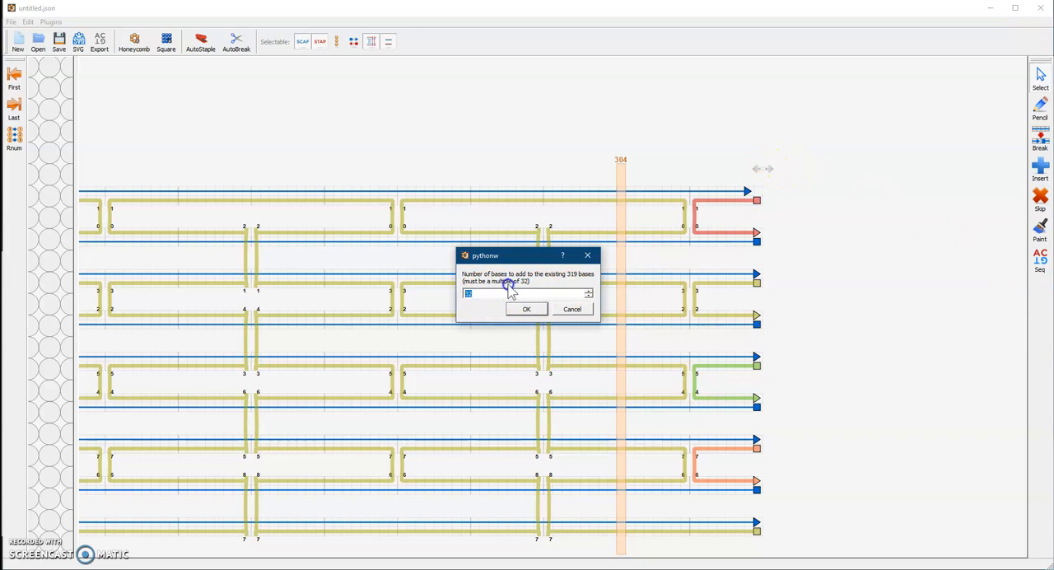
click(527, 311)
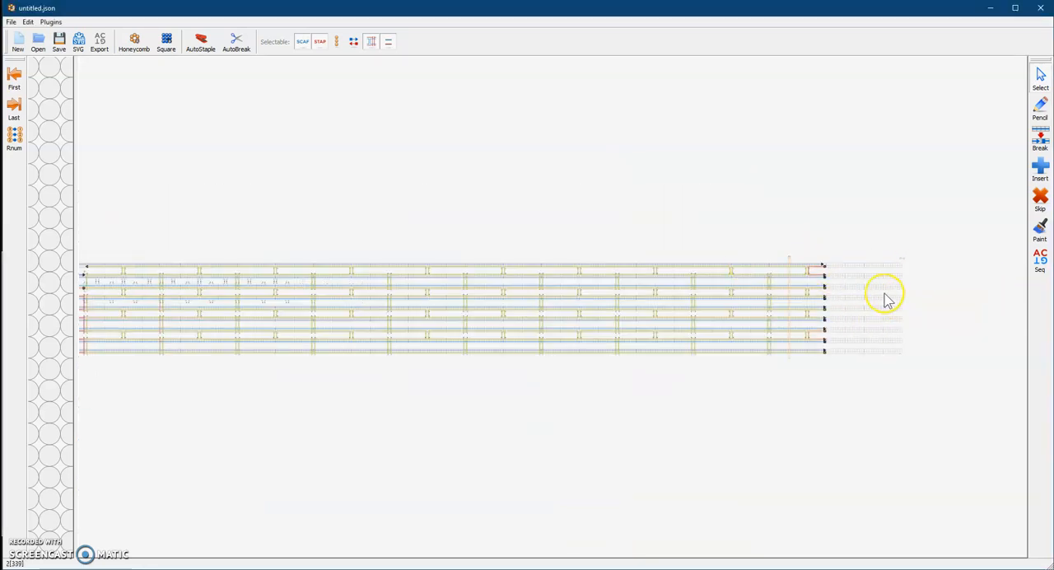
scroll(896, 286, up, 2)
scroll(823, 288, up, 3)
scroll(774, 290, up, 2)
scroll(756, 284, up, 1)
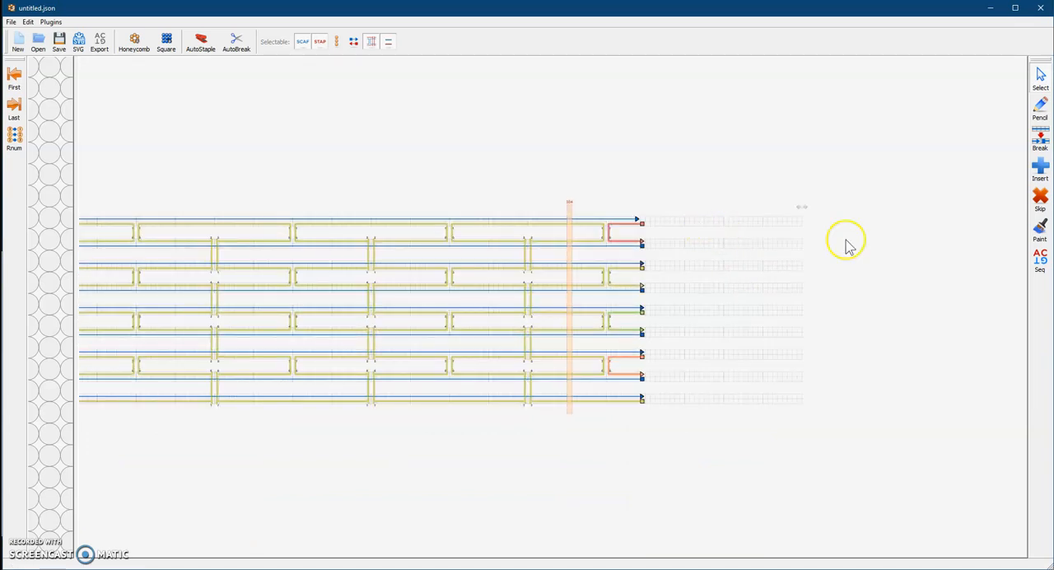
scroll(589, 239, up, 2)
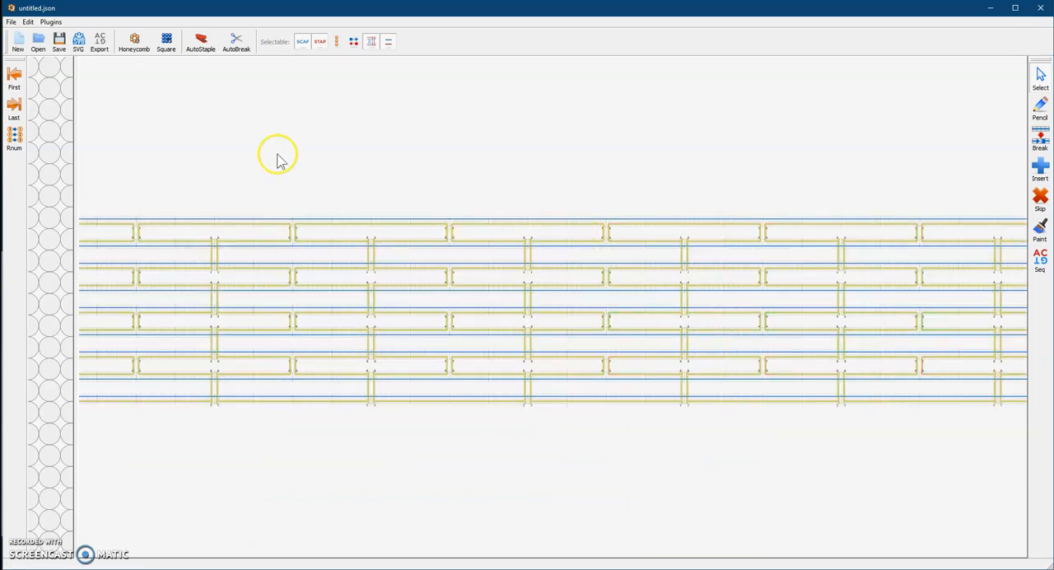
scroll(272, 156, up, 1)
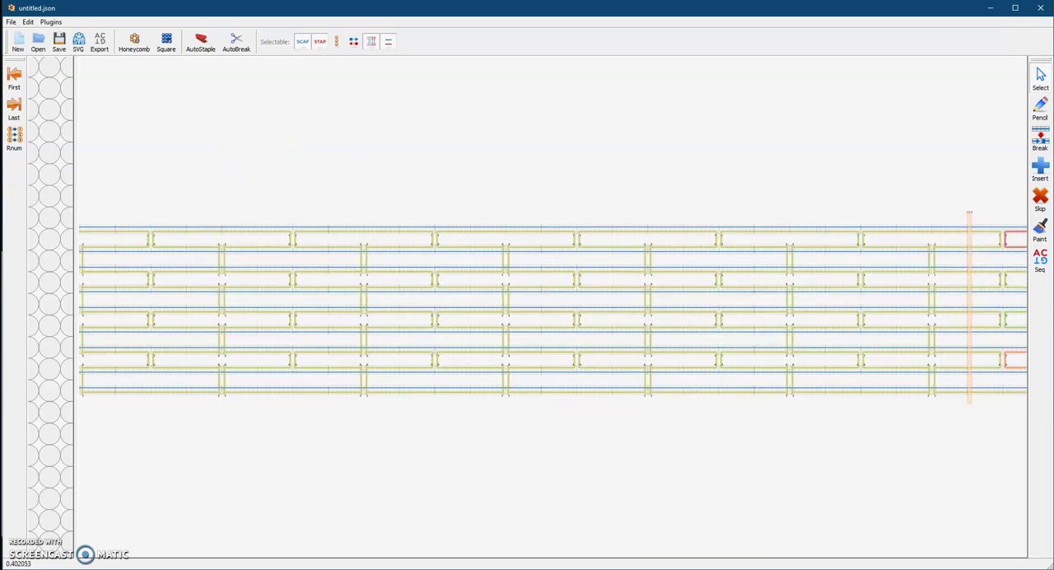
Step: Bring the helix starts with their numbers 0 to 8 into view
click(15, 140)
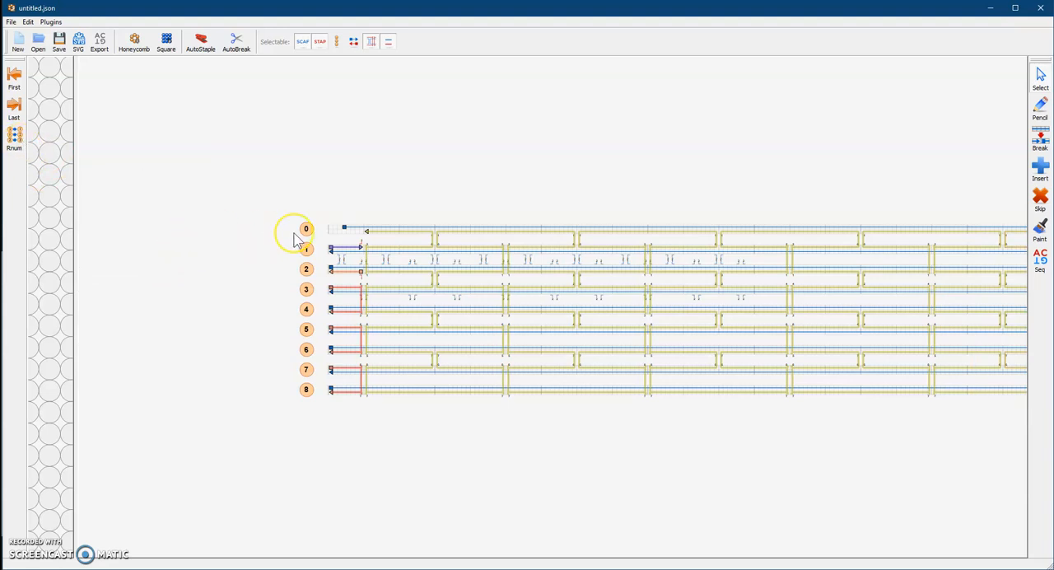
scroll(568, 227, down, 2)
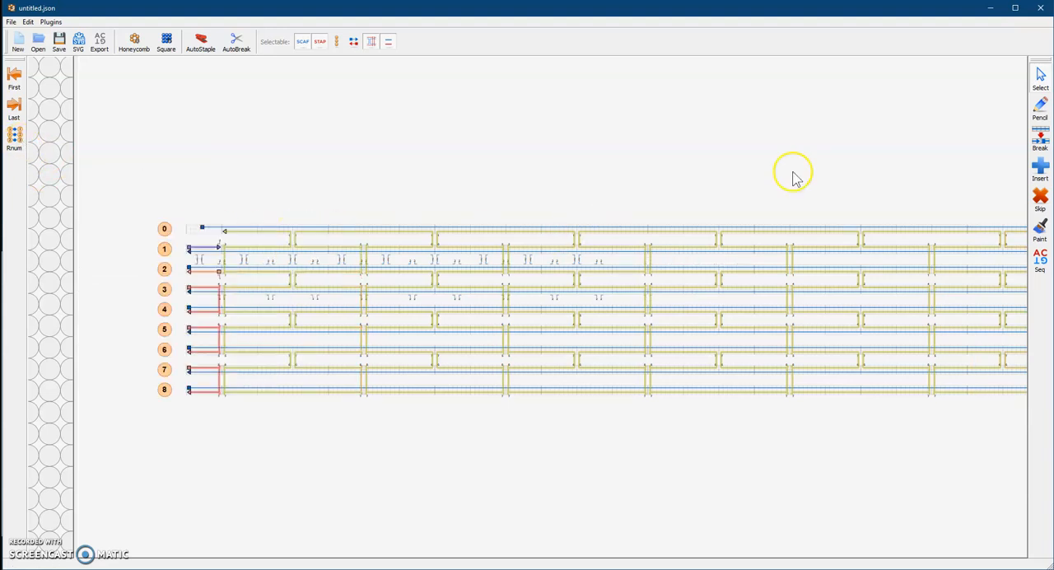
scroll(840, 169, up, 4)
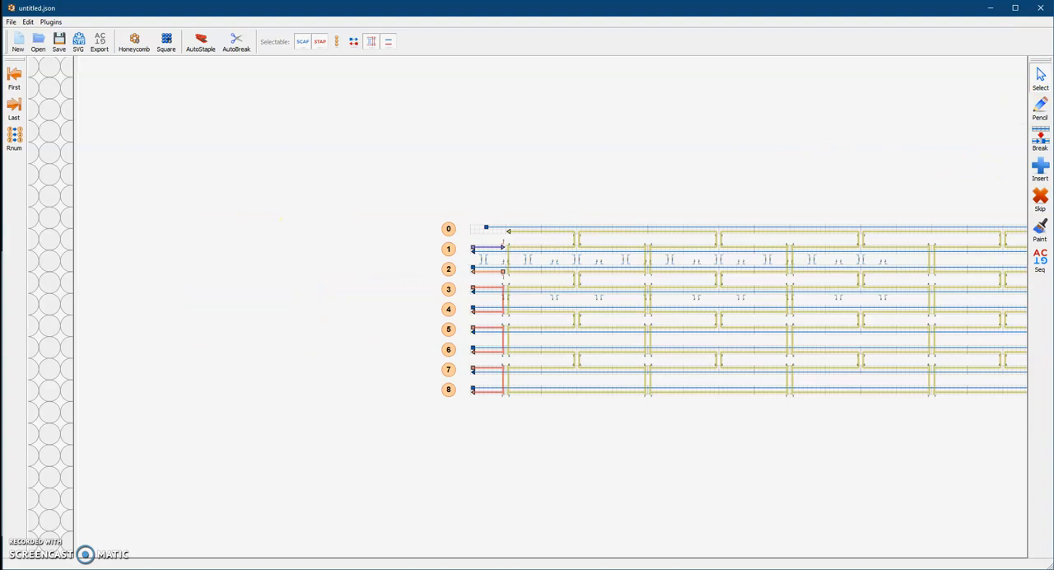
Step: Select the strand on helix 0, then the one on helix 1 instead
click(1040, 75)
scroll(587, 181, up, 2)
scroll(587, 186, up, 2)
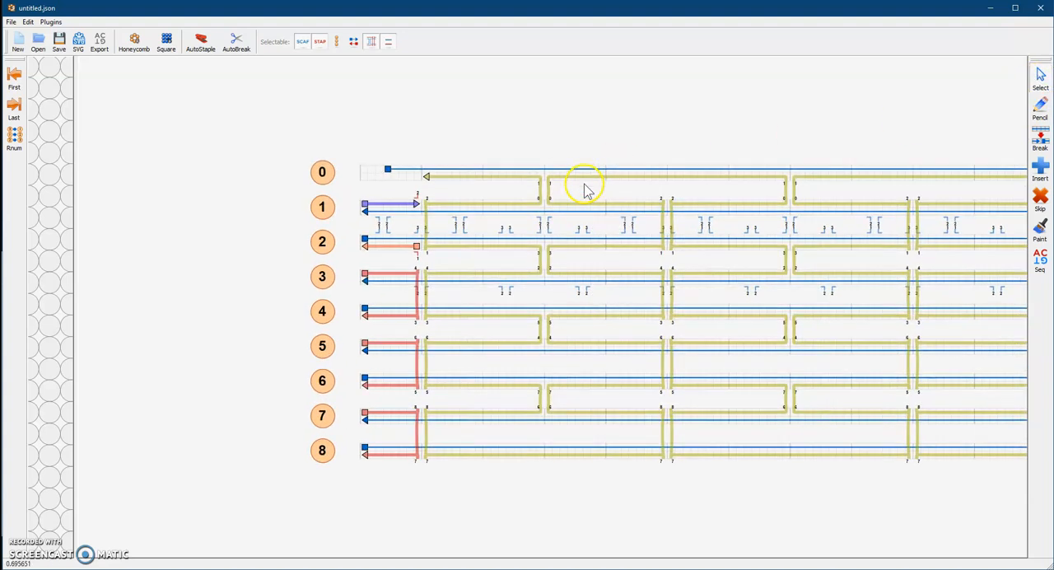
scroll(586, 188, down, 1)
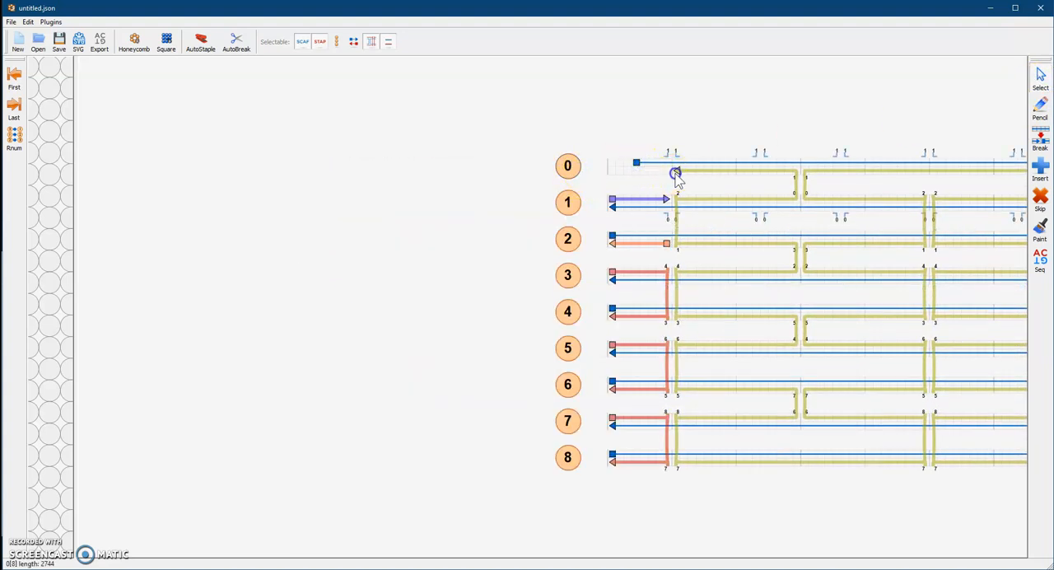
click(680, 171)
click(665, 201)
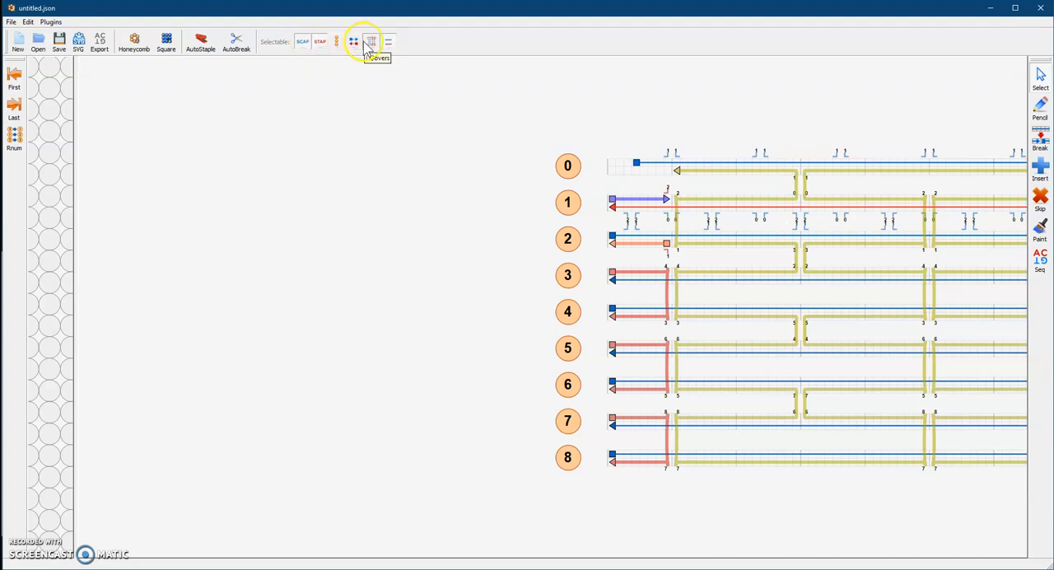
Step: Draw a new strand segment along helix 0 with the Pencil, ending in a 3' end
click(1039, 103)
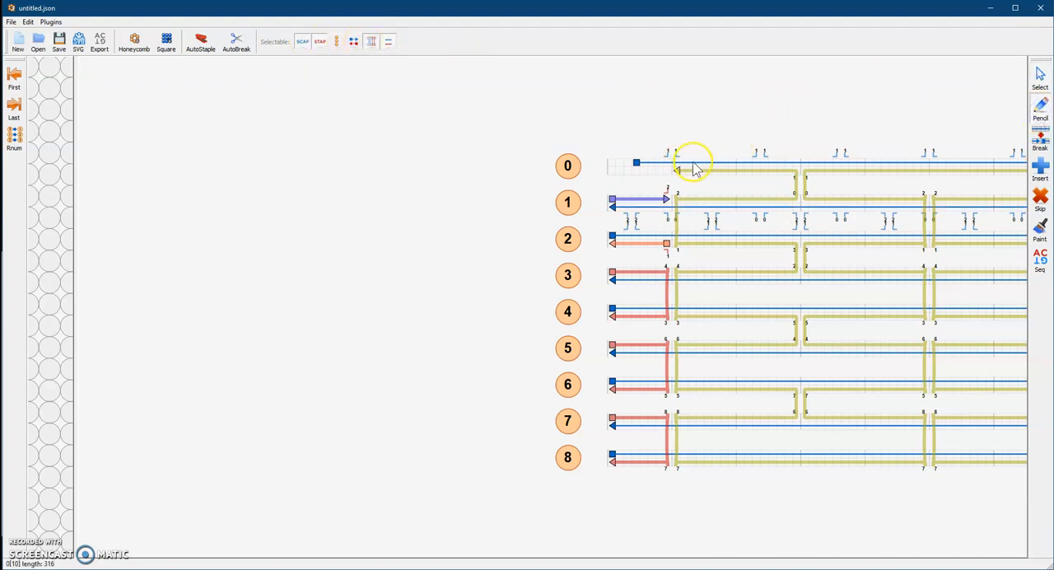
drag(657, 170, 677, 171)
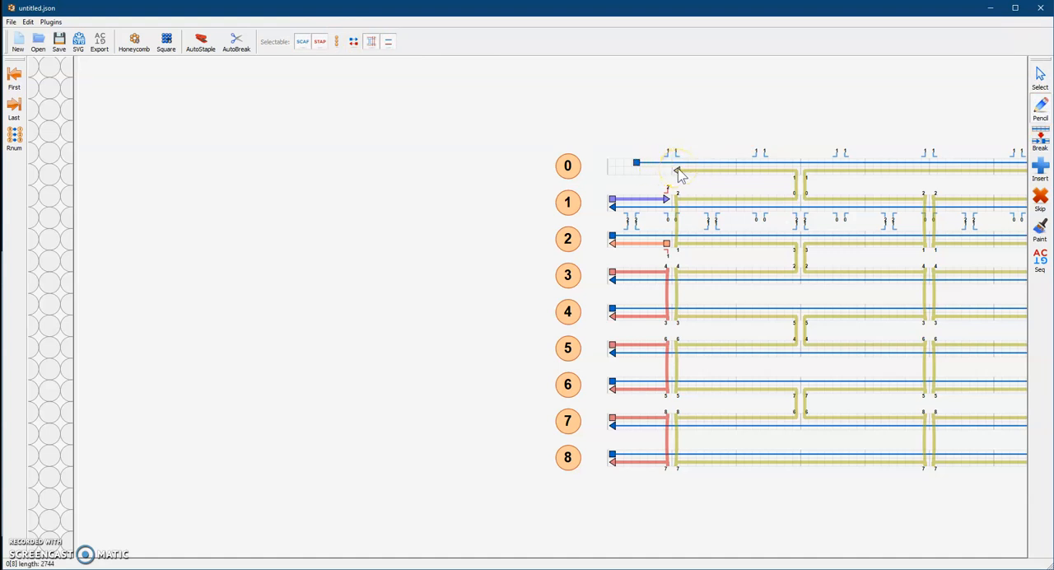
drag(677, 169, 679, 170)
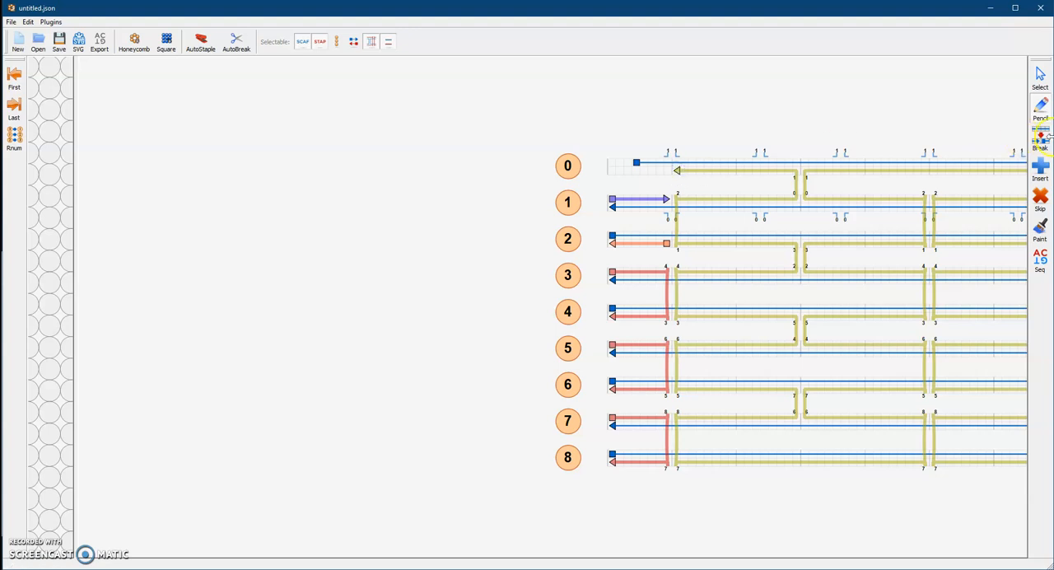
Step: Shorten the helix 1 strand and add crossovers linking helices 0, 1 and 2
click(1039, 111)
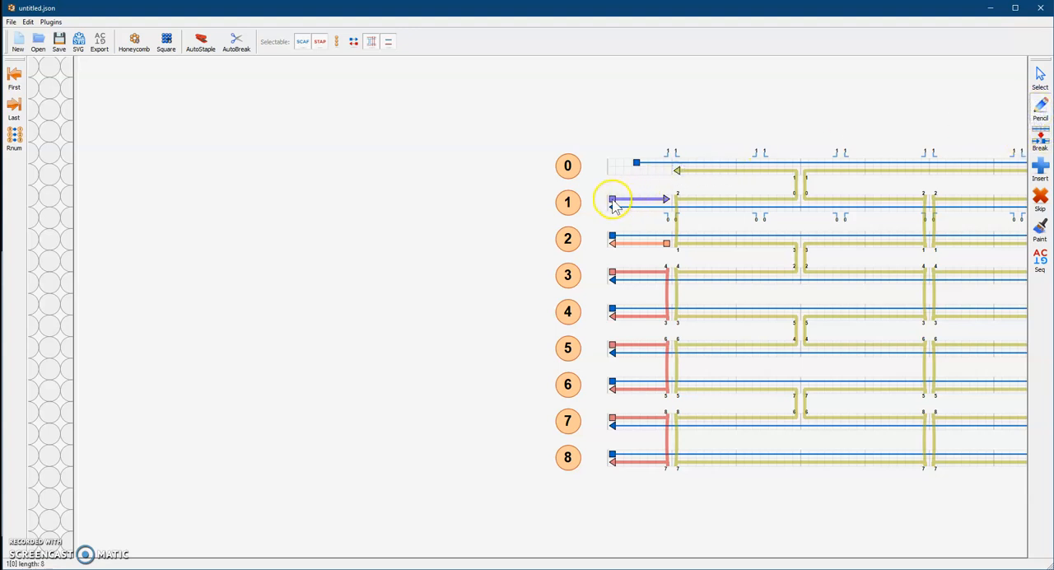
click(614, 200)
click(665, 198)
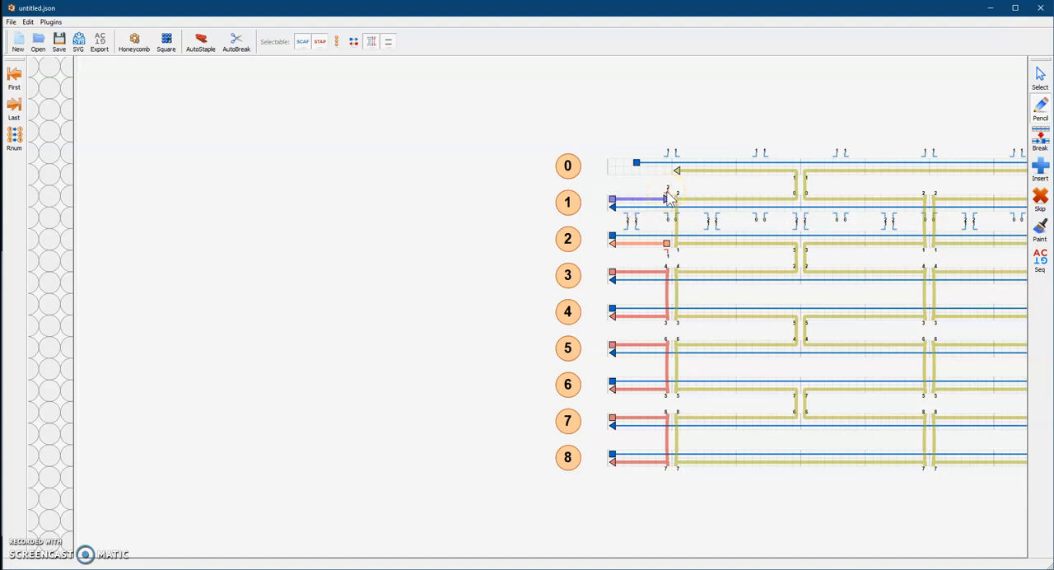
click(667, 194)
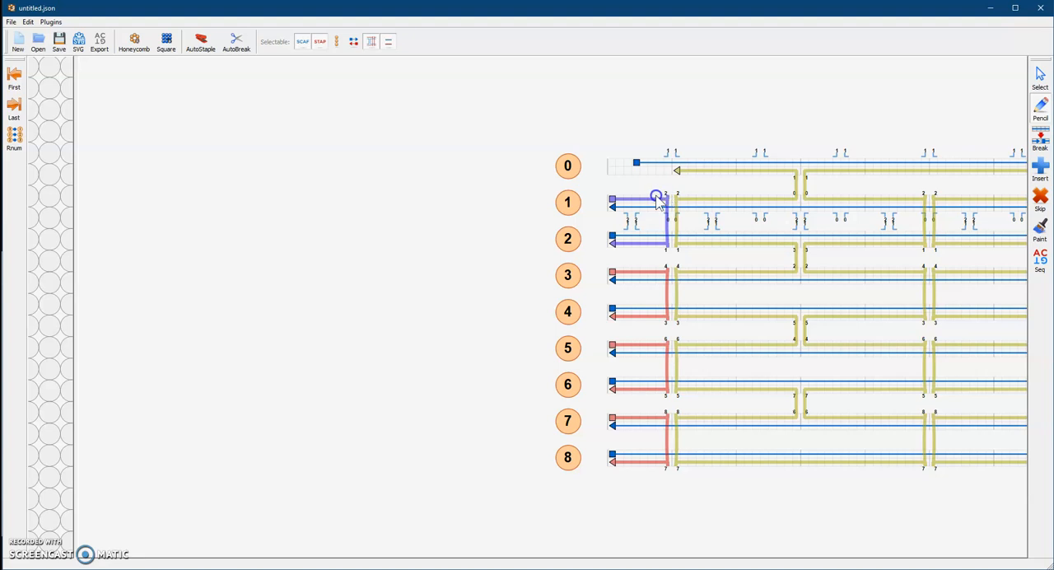
click(665, 169)
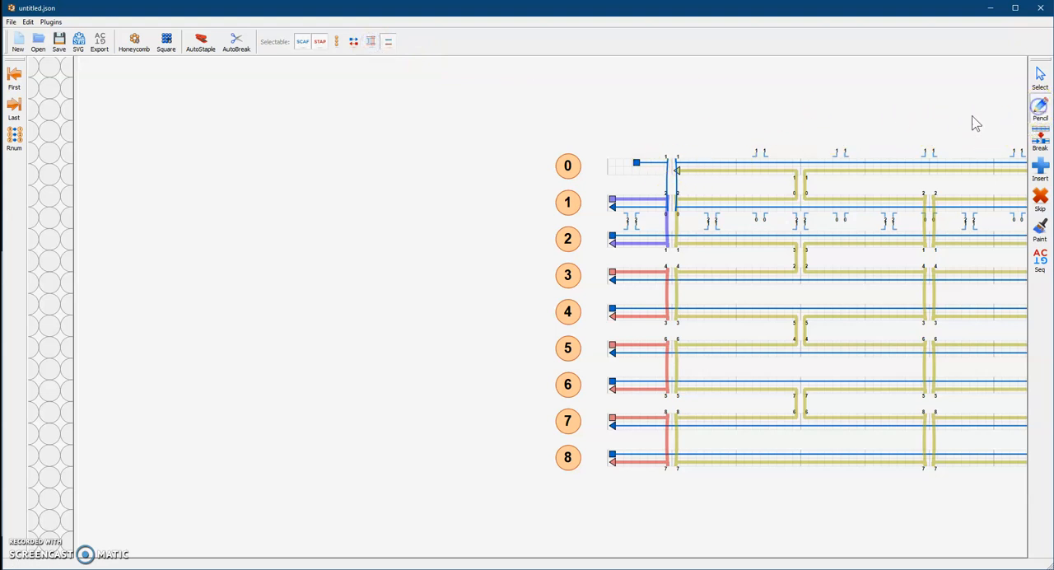
click(755, 156)
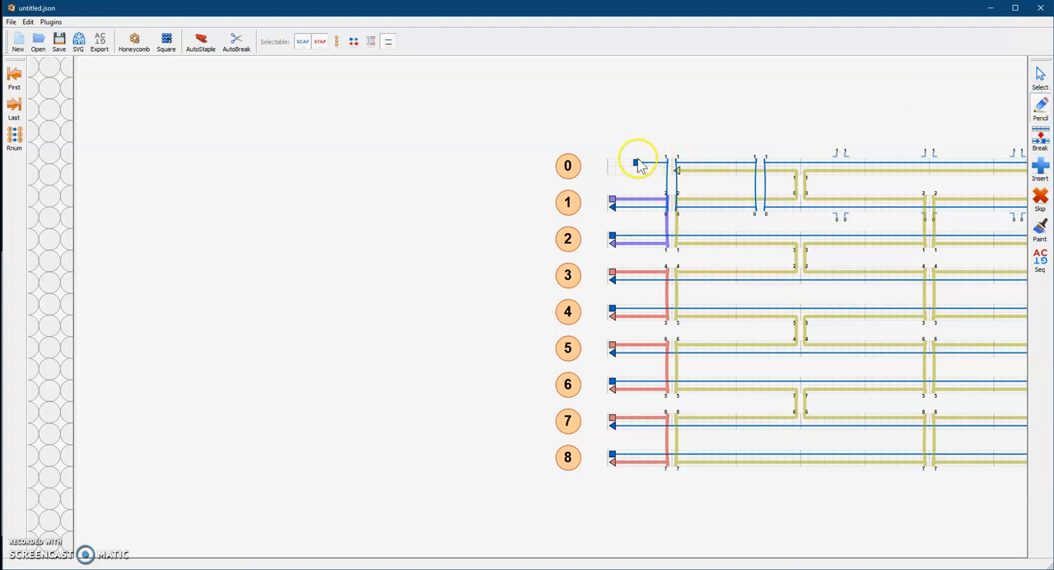
Step: Clear the leftover marks along helix 1 near the crossovers
click(613, 205)
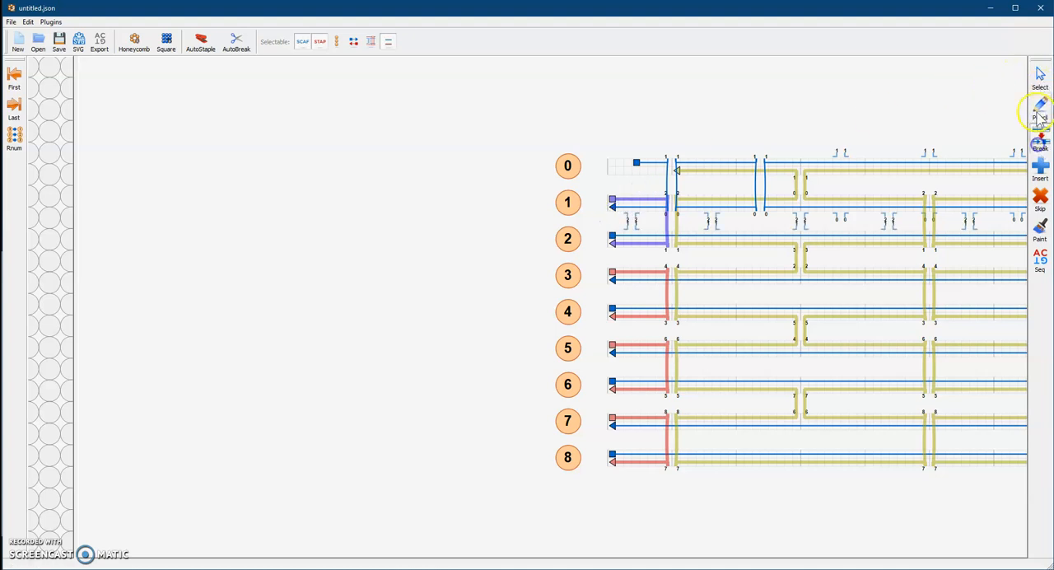
click(636, 163)
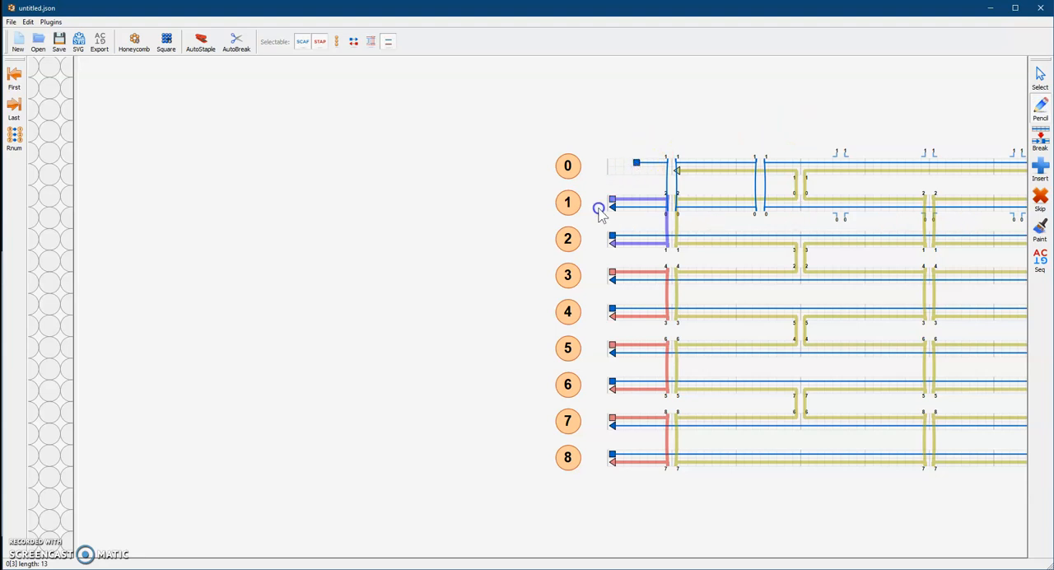
scroll(611, 293, left, 3)
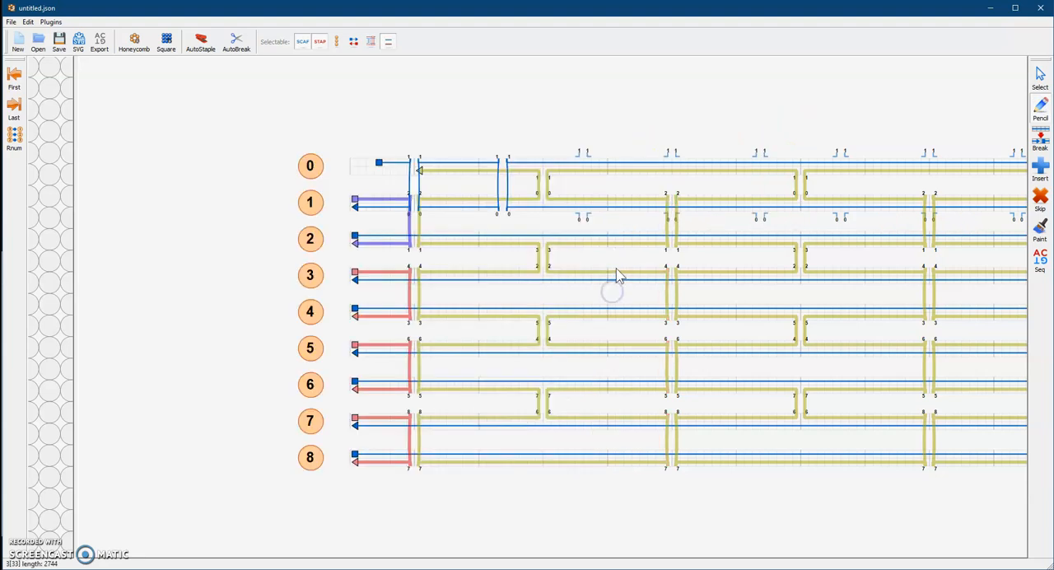
click(1041, 115)
click(494, 169)
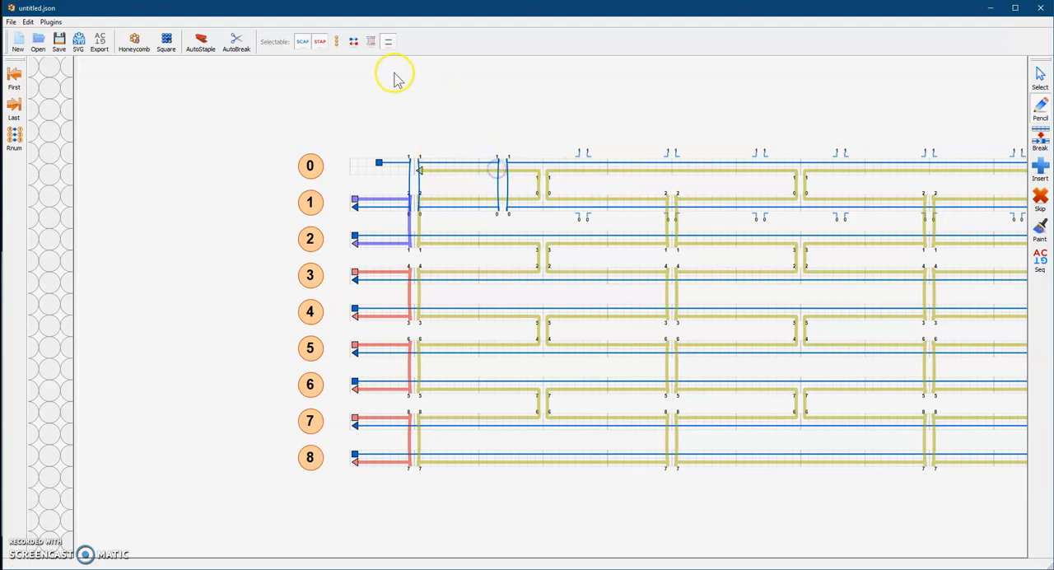
Step: Toggle which design parts are selectable, then leave the Pencil tool
click(370, 41)
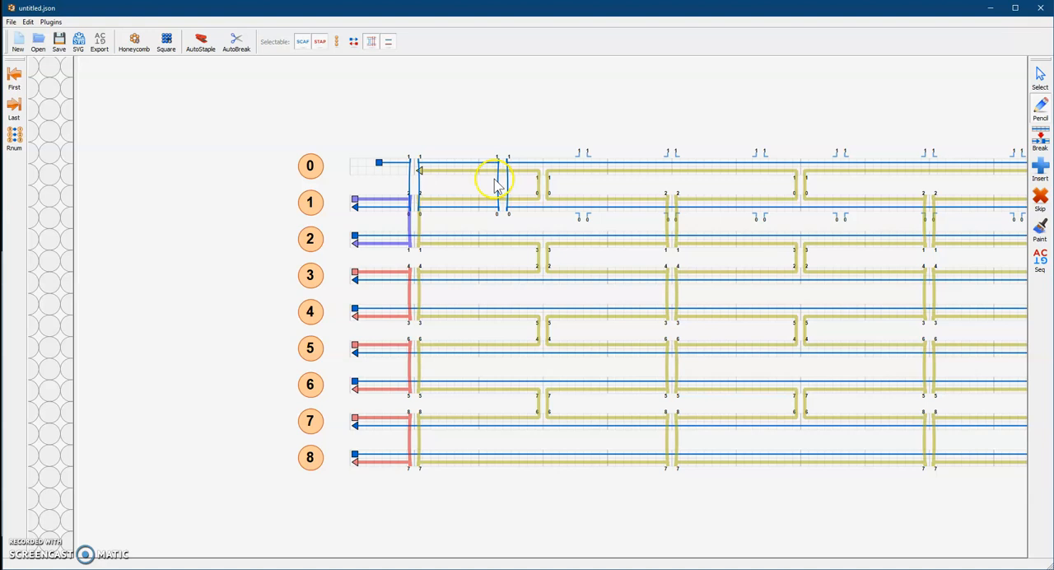
click(370, 42)
click(1040, 115)
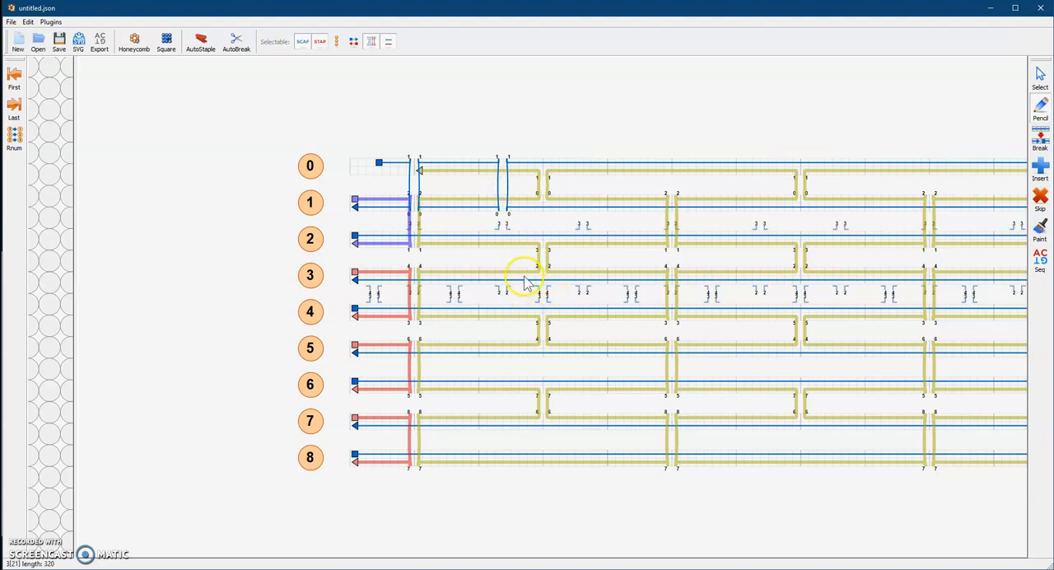
Step: Break the staple strands on helices 0 and 2 in two
click(1042, 138)
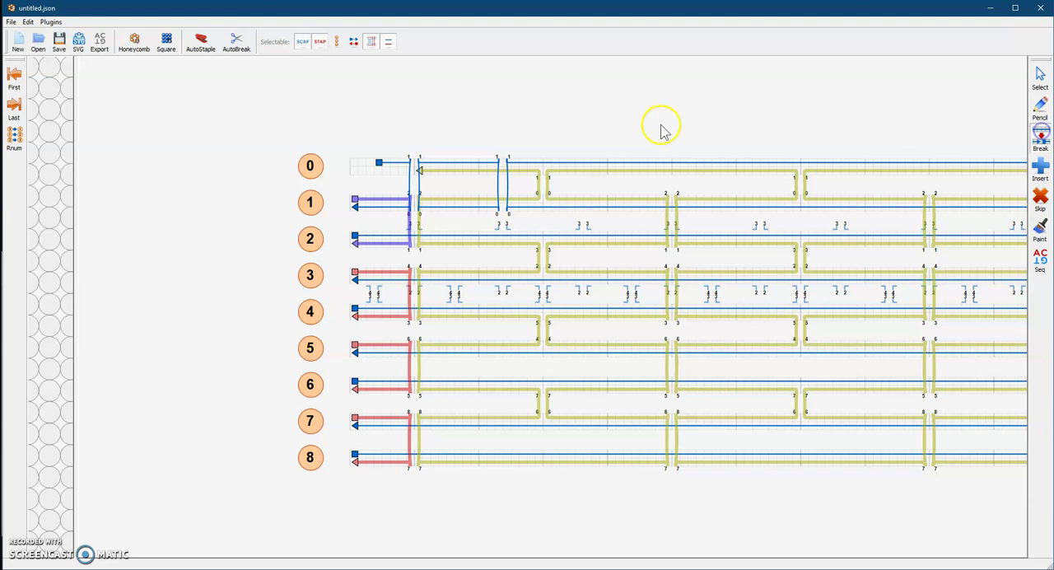
click(583, 163)
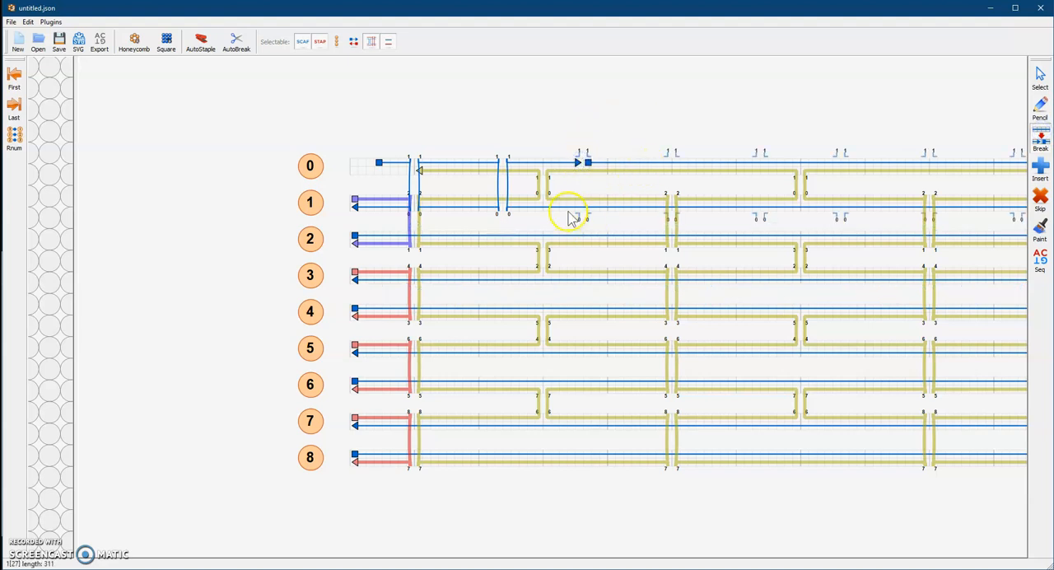
click(560, 240)
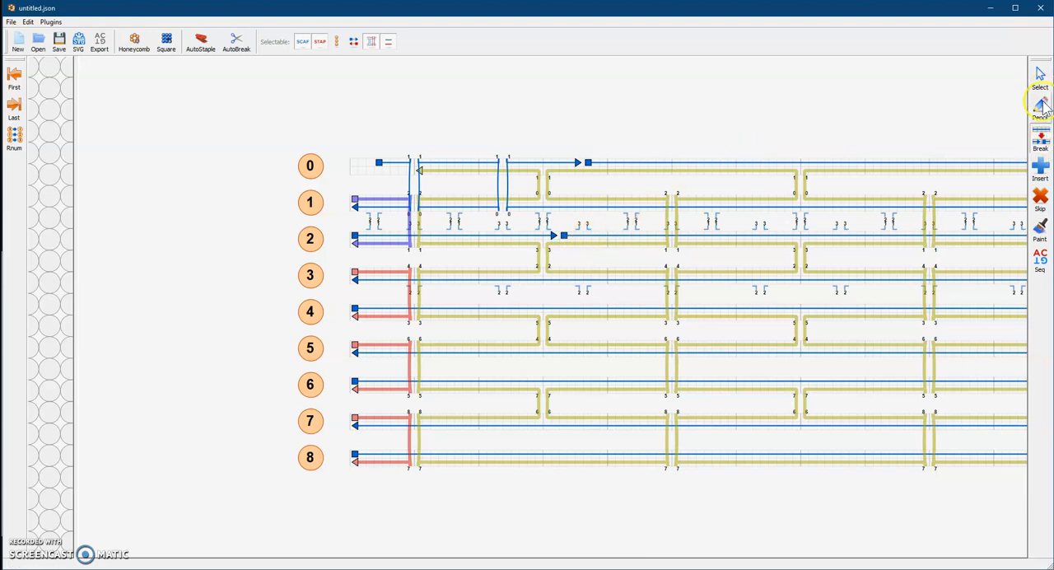
Step: Join the new helix 0 strand ends down to helix 1 with a crossover
click(1040, 105)
click(587, 163)
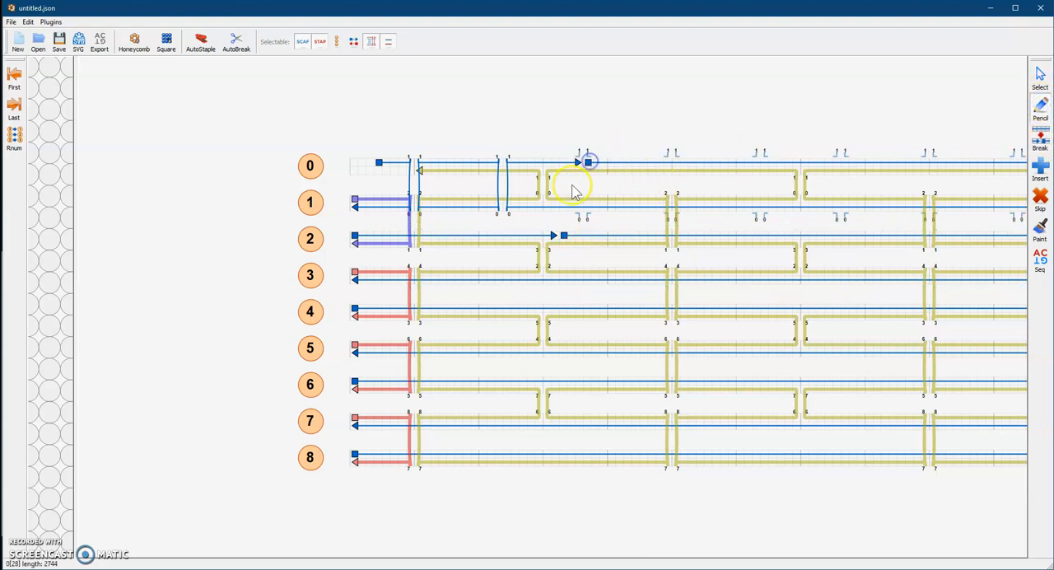
click(581, 206)
click(578, 162)
click(578, 206)
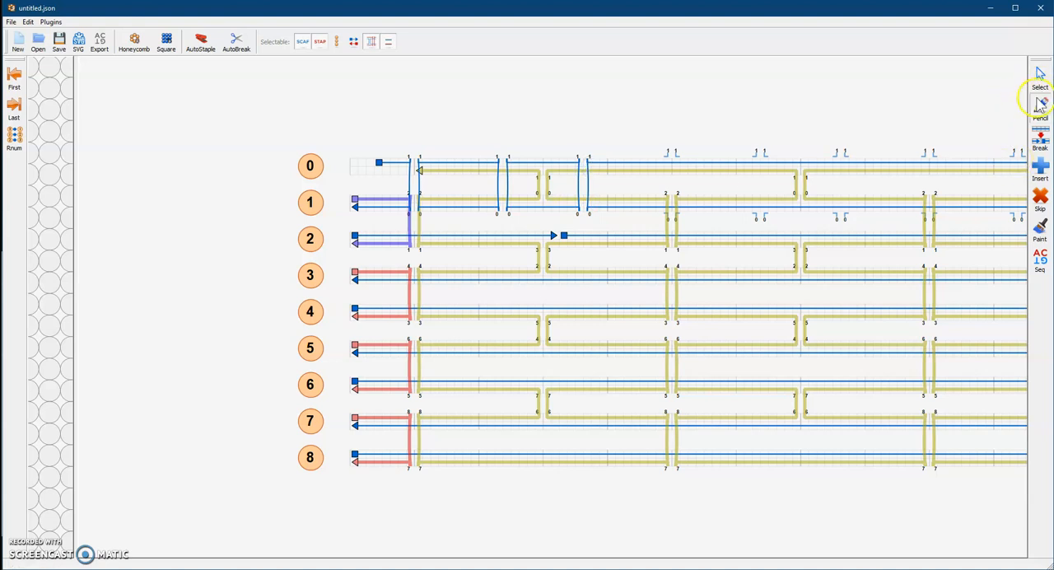
Step: Break the staples further on helix 0 twice, helix 2 and helix 3
click(1041, 140)
click(690, 172)
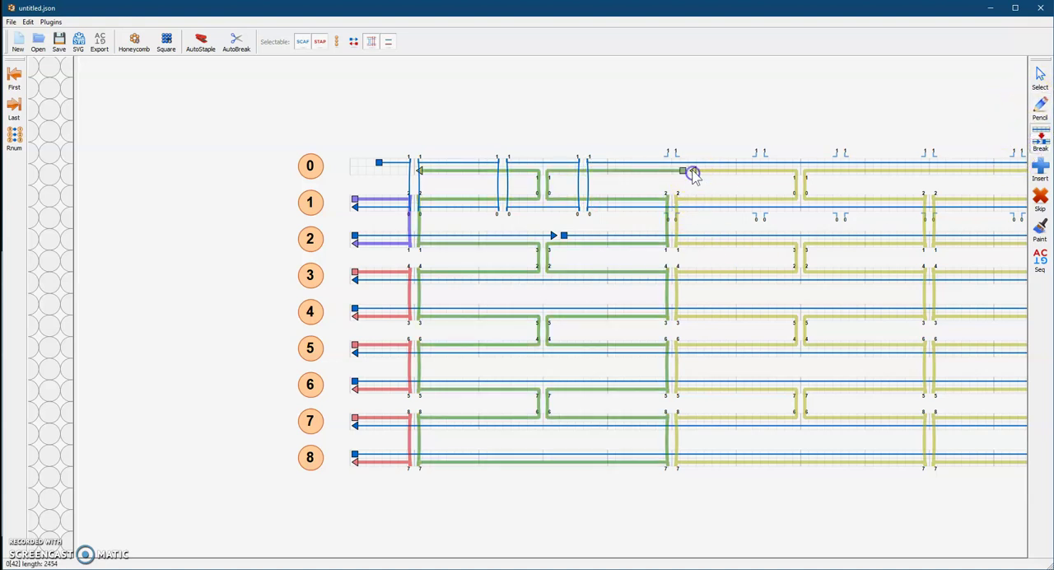
click(857, 171)
click(702, 245)
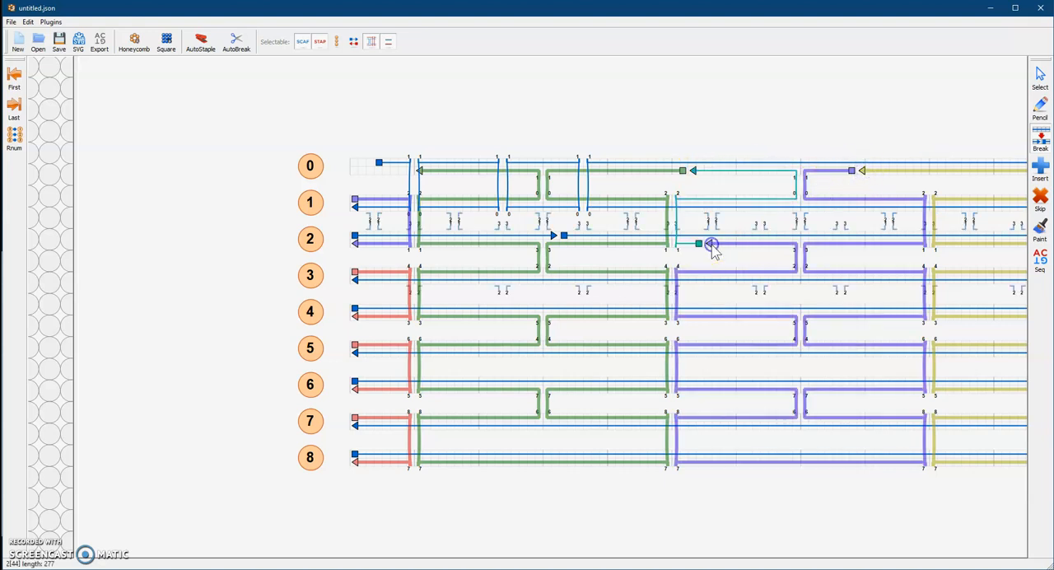
click(623, 275)
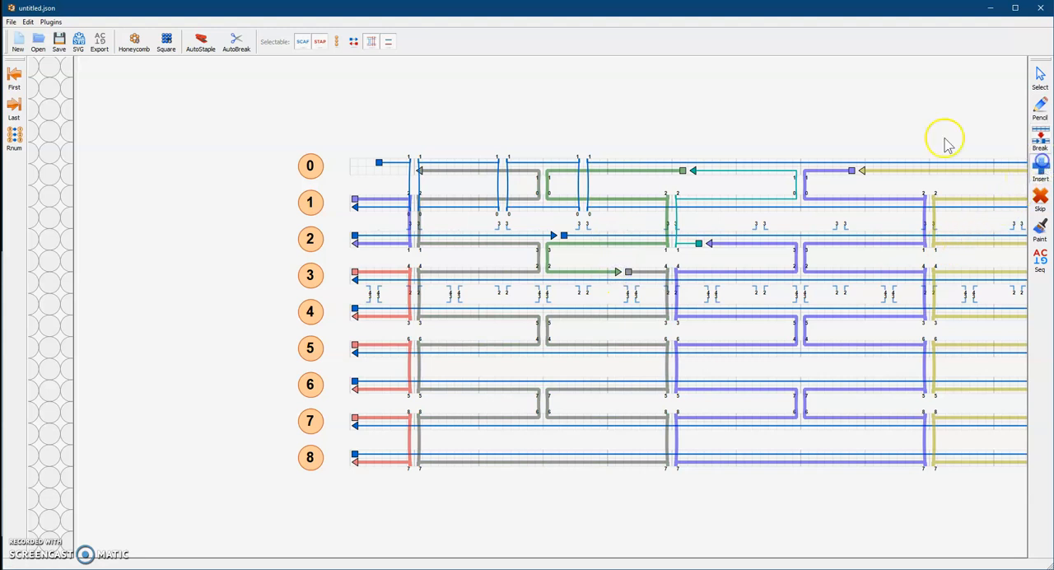
scroll(634, 144, up, 3)
scroll(581, 161, up, 3)
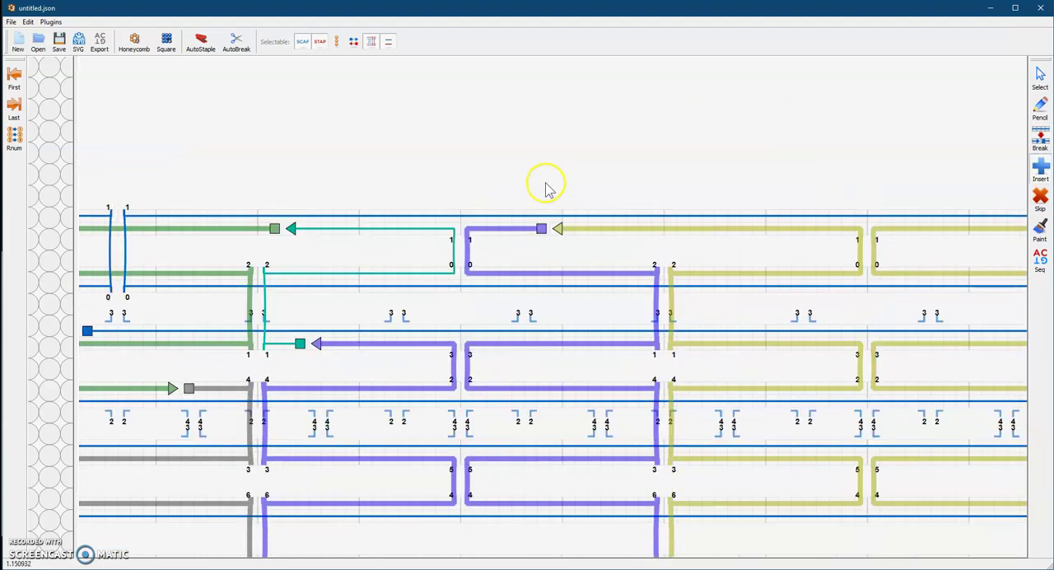
Step: Pan to the left end and place a single-base insert on helix 2
mouse_move(590, 240)
mouse_down()
mouse_move(519, 363)
mouse_move(614, 333)
mouse_move(543, 304)
mouse_move(648, 317)
mouse_move(634, 308)
mouse_up()
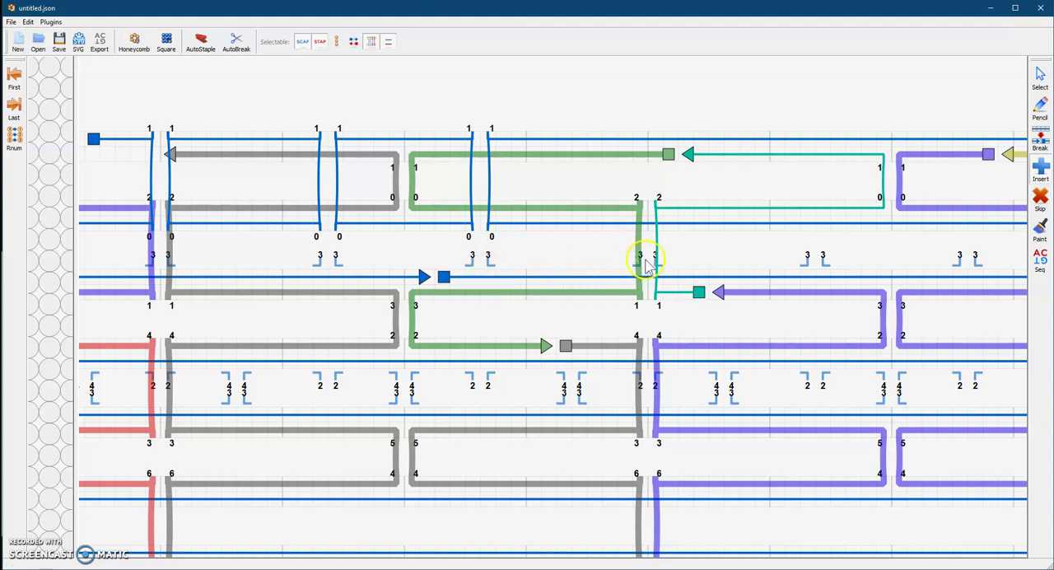
click(521, 278)
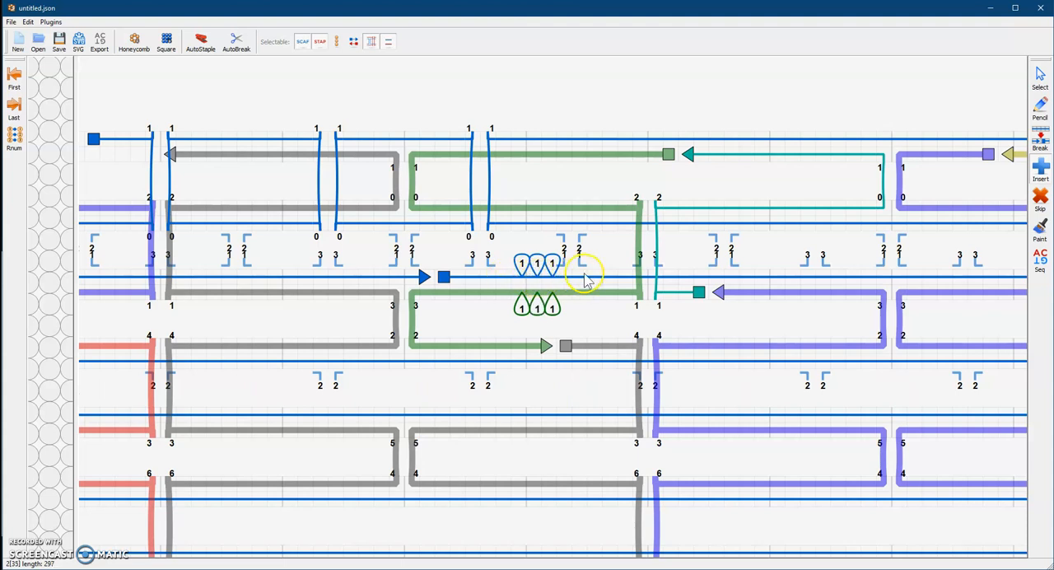
Step: Mark skipped bases on helix 1 with the Skip tool above the inserts
click(1041, 198)
click(550, 211)
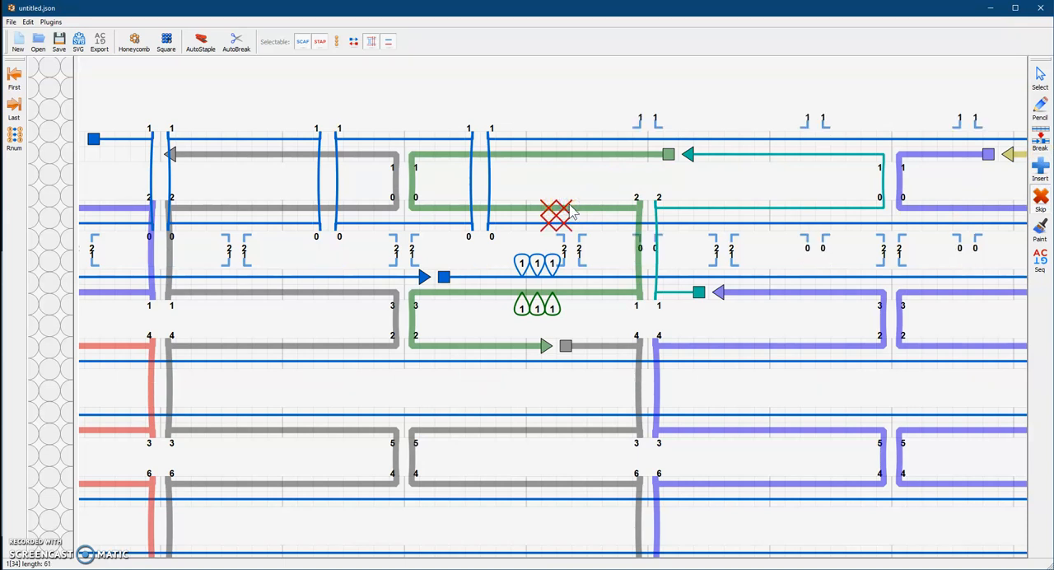
click(568, 213)
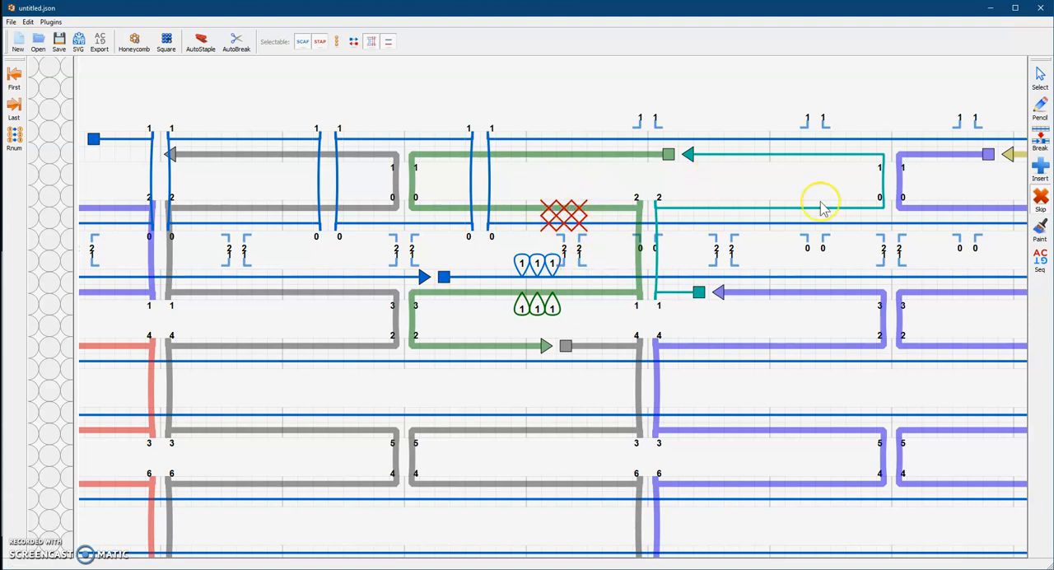
Step: Paint the green staple strand red from the stap palette
click(1041, 235)
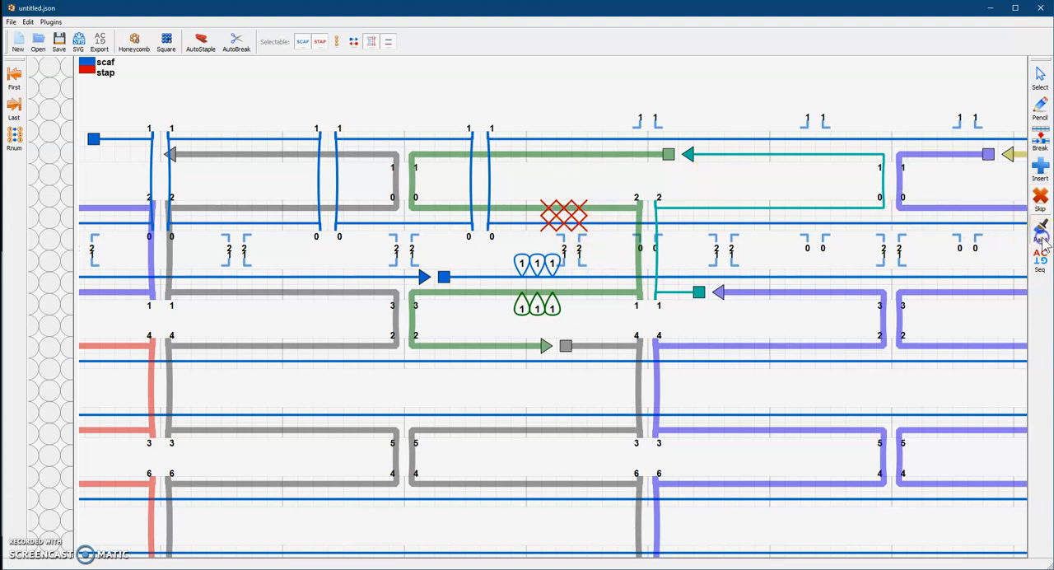
click(606, 157)
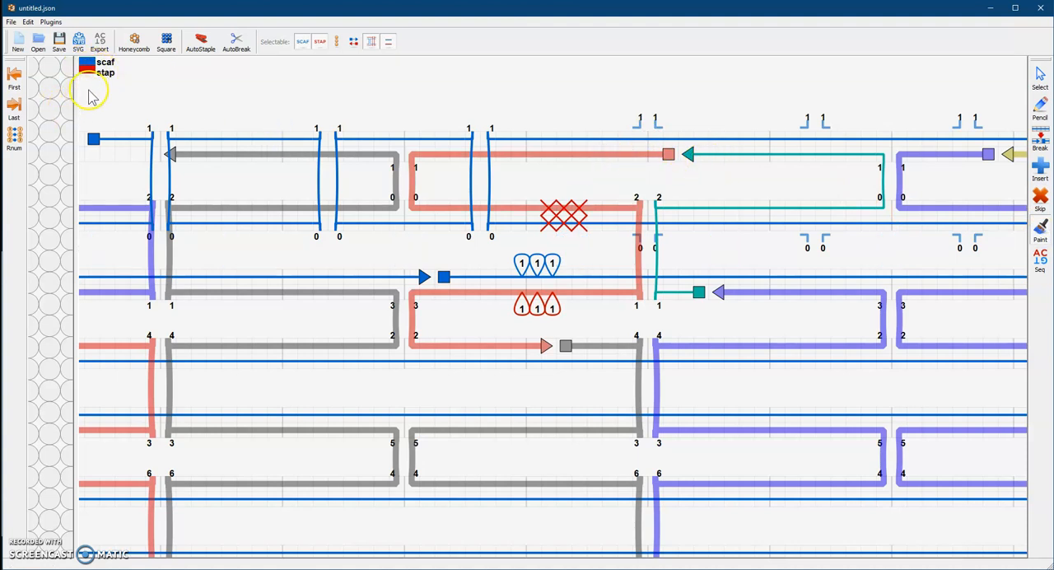
click(1042, 265)
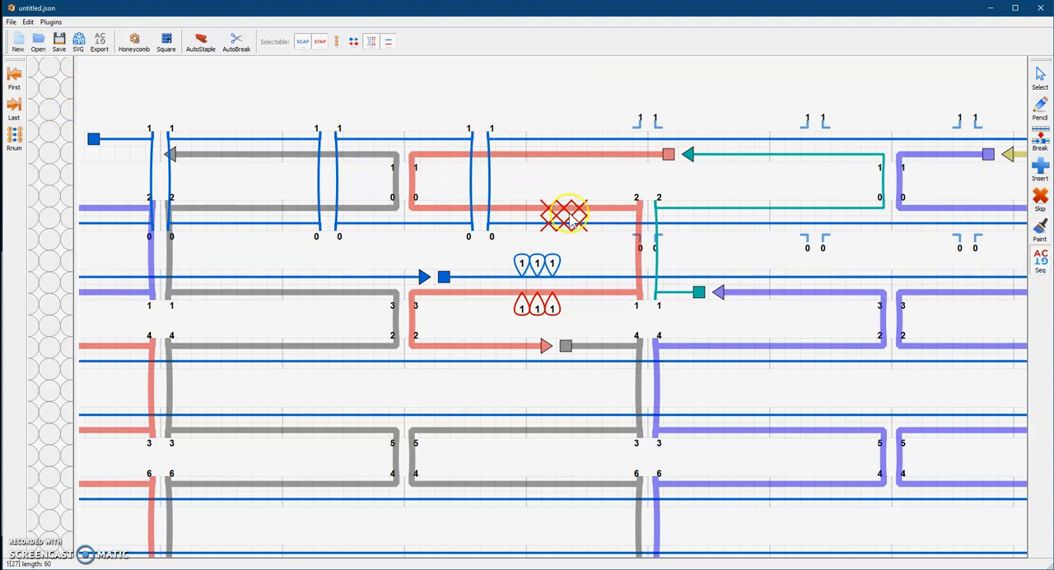
scroll(511, 164, left, 5)
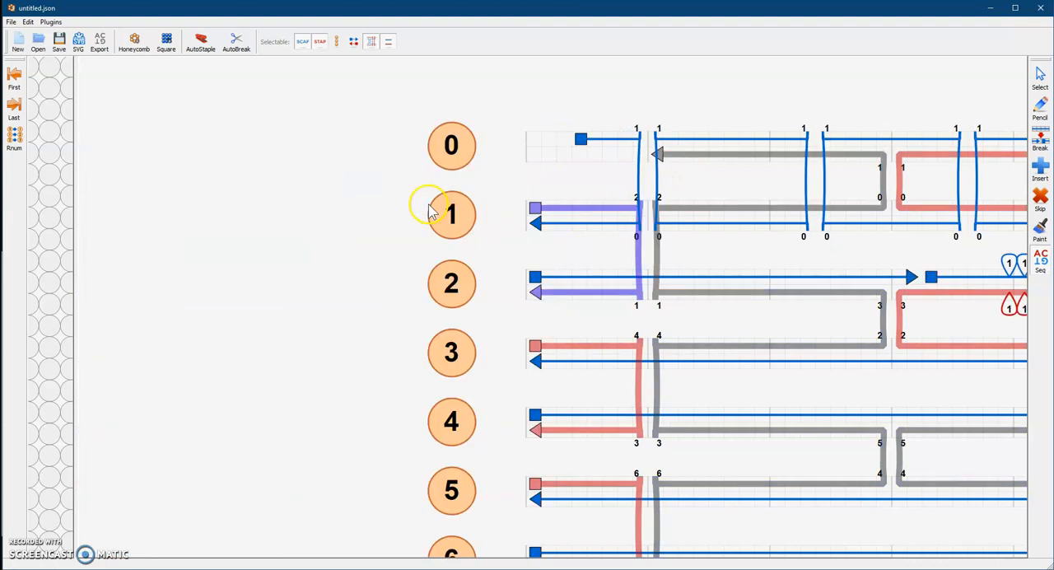
scroll(716, 247, right, 5)
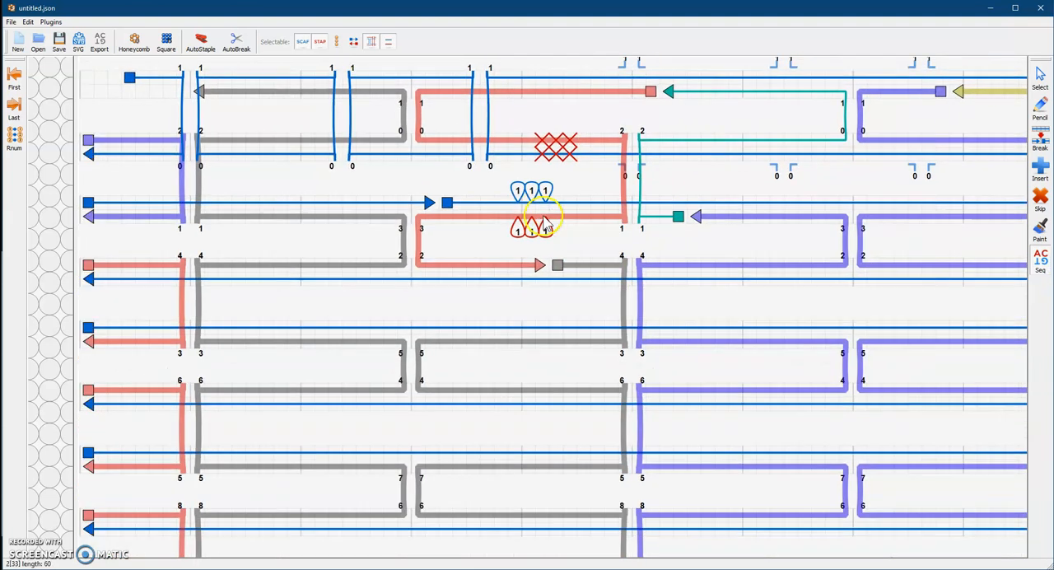
scroll(546, 222, down, 3)
scroll(546, 222, down, 3)
scroll(546, 222, up, 2)
scroll(546, 223, up, 2)
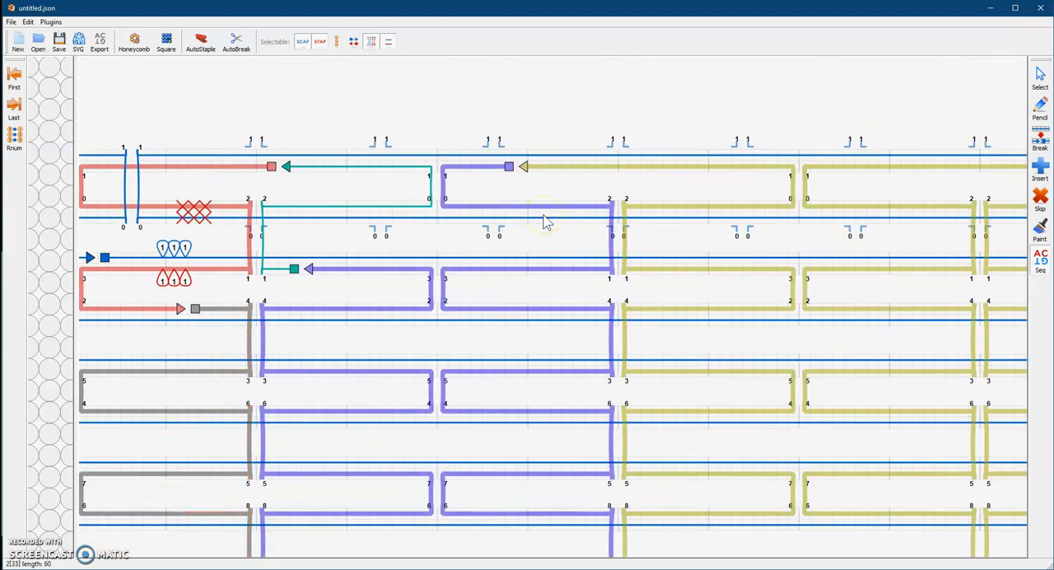
scroll(271, 169, left, 4)
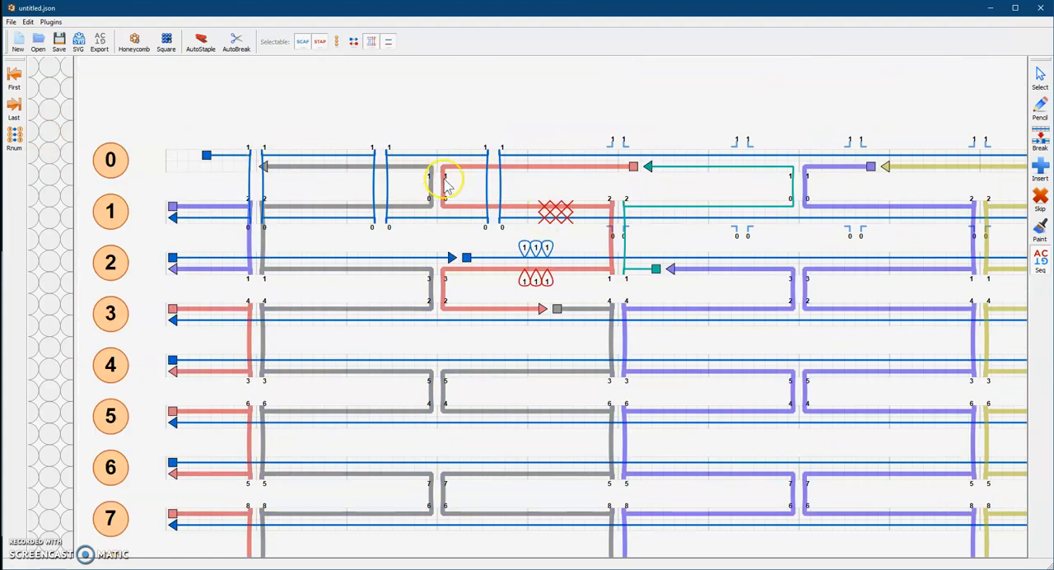
scroll(445, 183, down, 2)
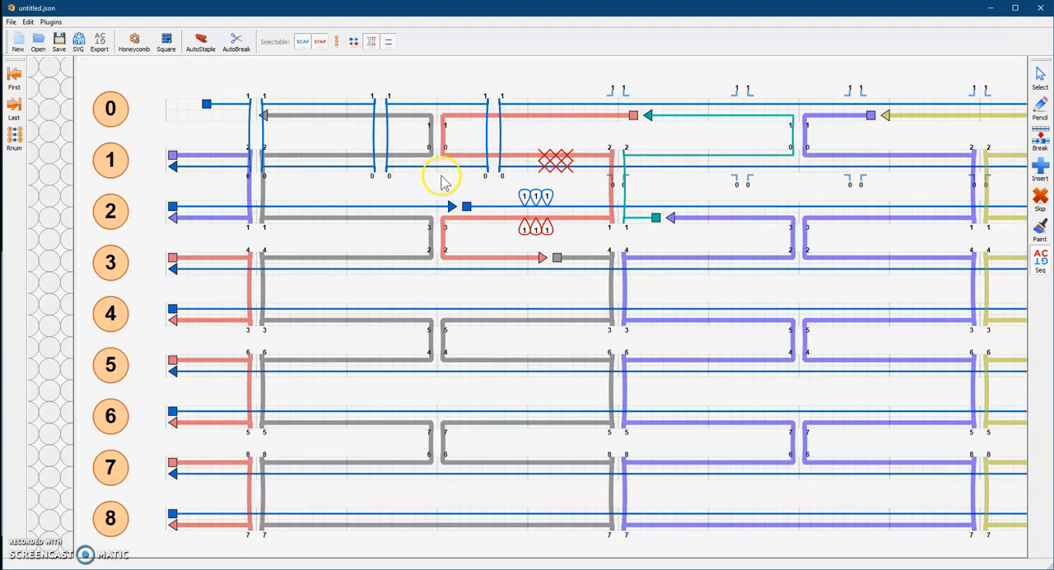
scroll(445, 180, down, 3)
scroll(444, 180, down, 2)
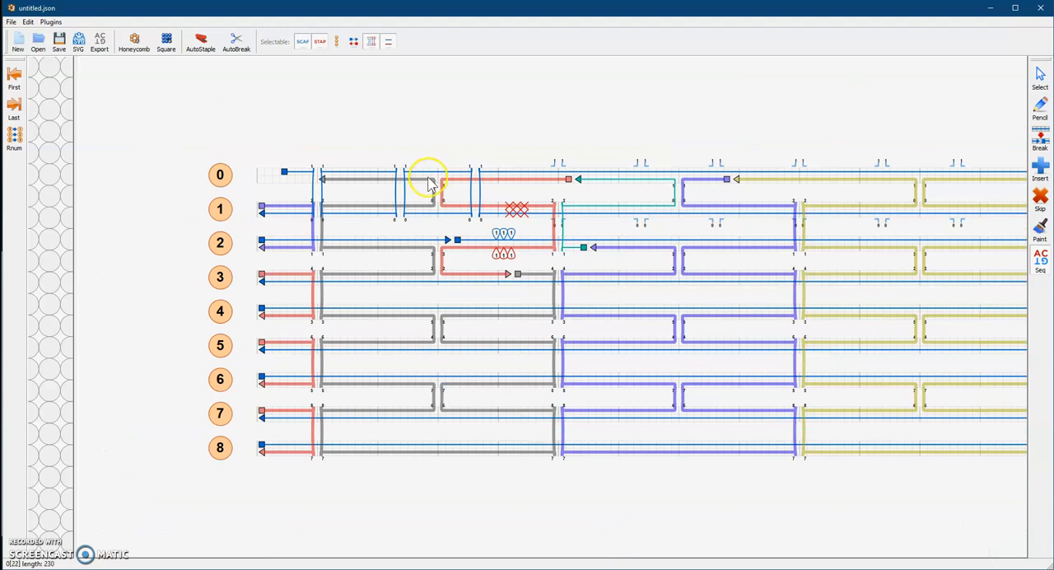
click(356, 183)
scroll(350, 177, right, 5)
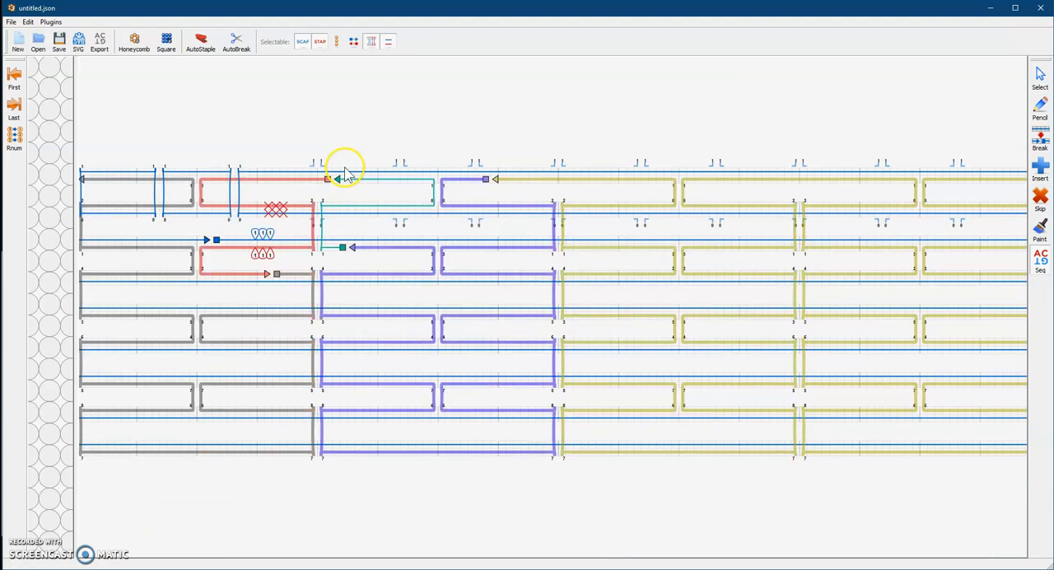